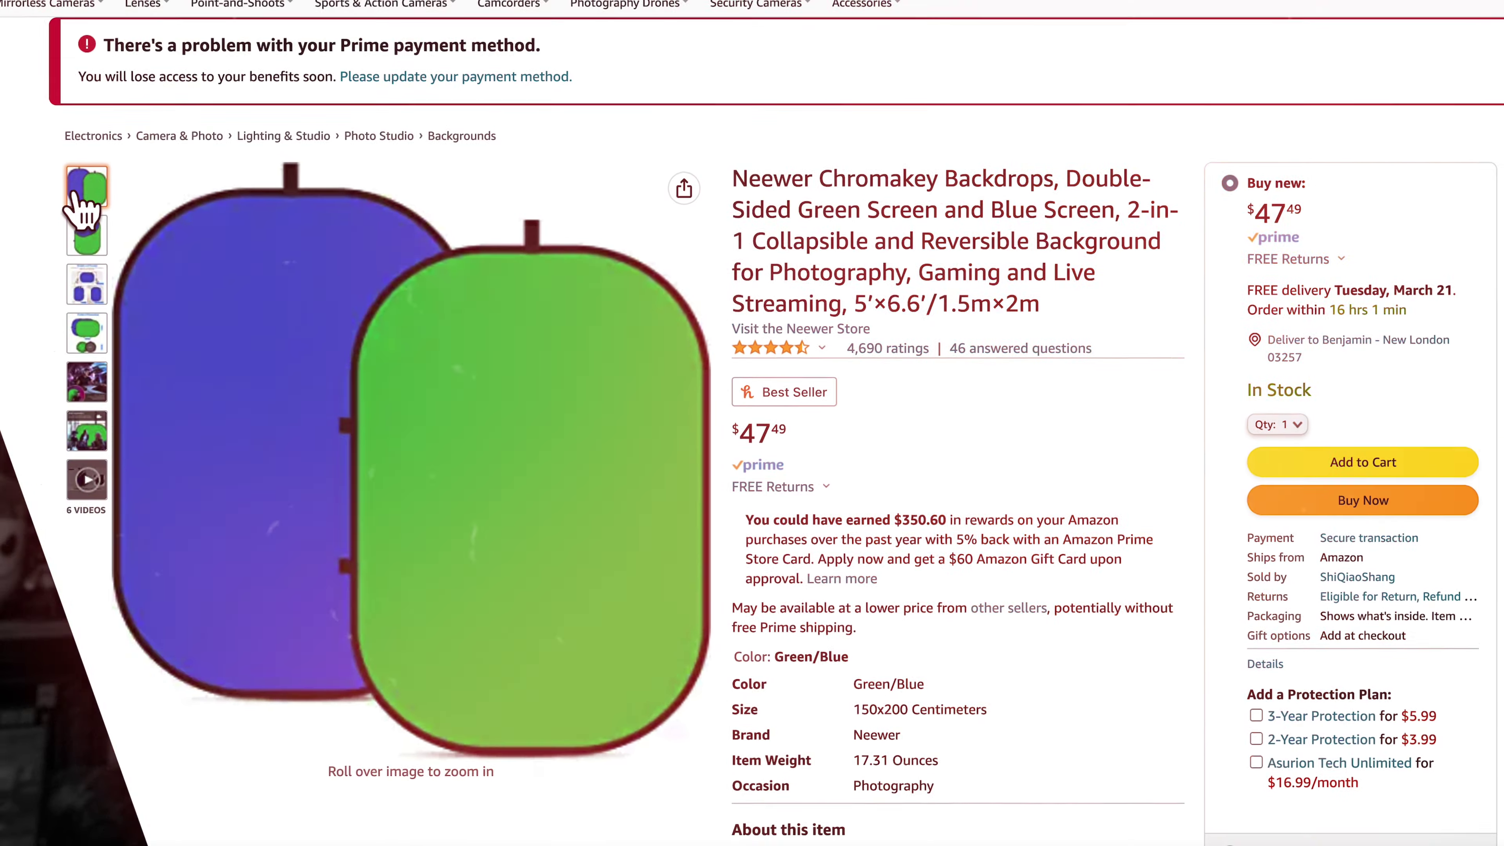
Browse the thumbnail photos of the chromakey backdrop and ComXim 360 degree turntable listings
mouse_move(74, 234)
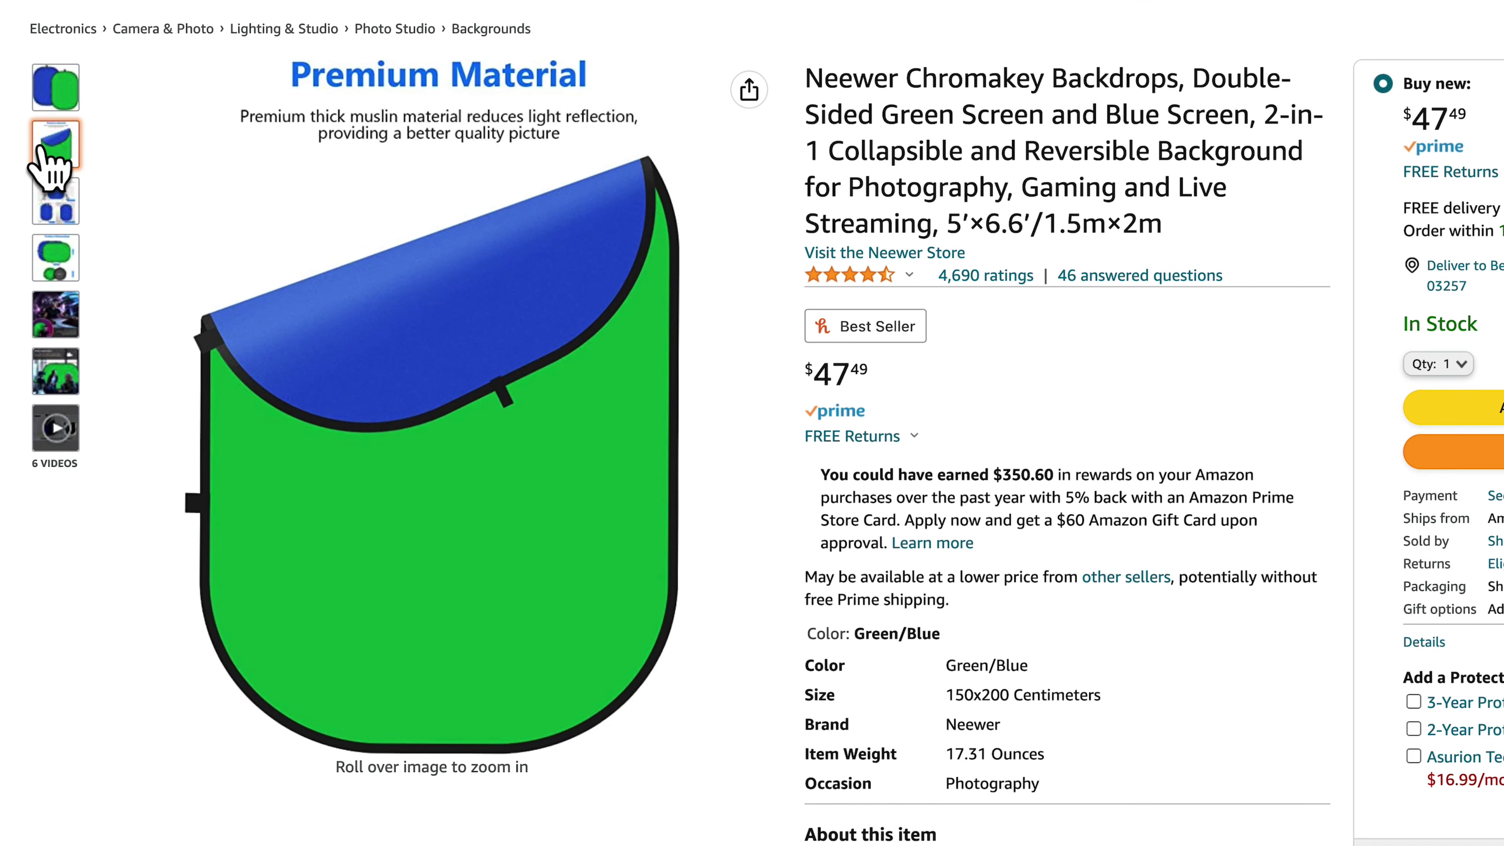
mouse_move(44, 189)
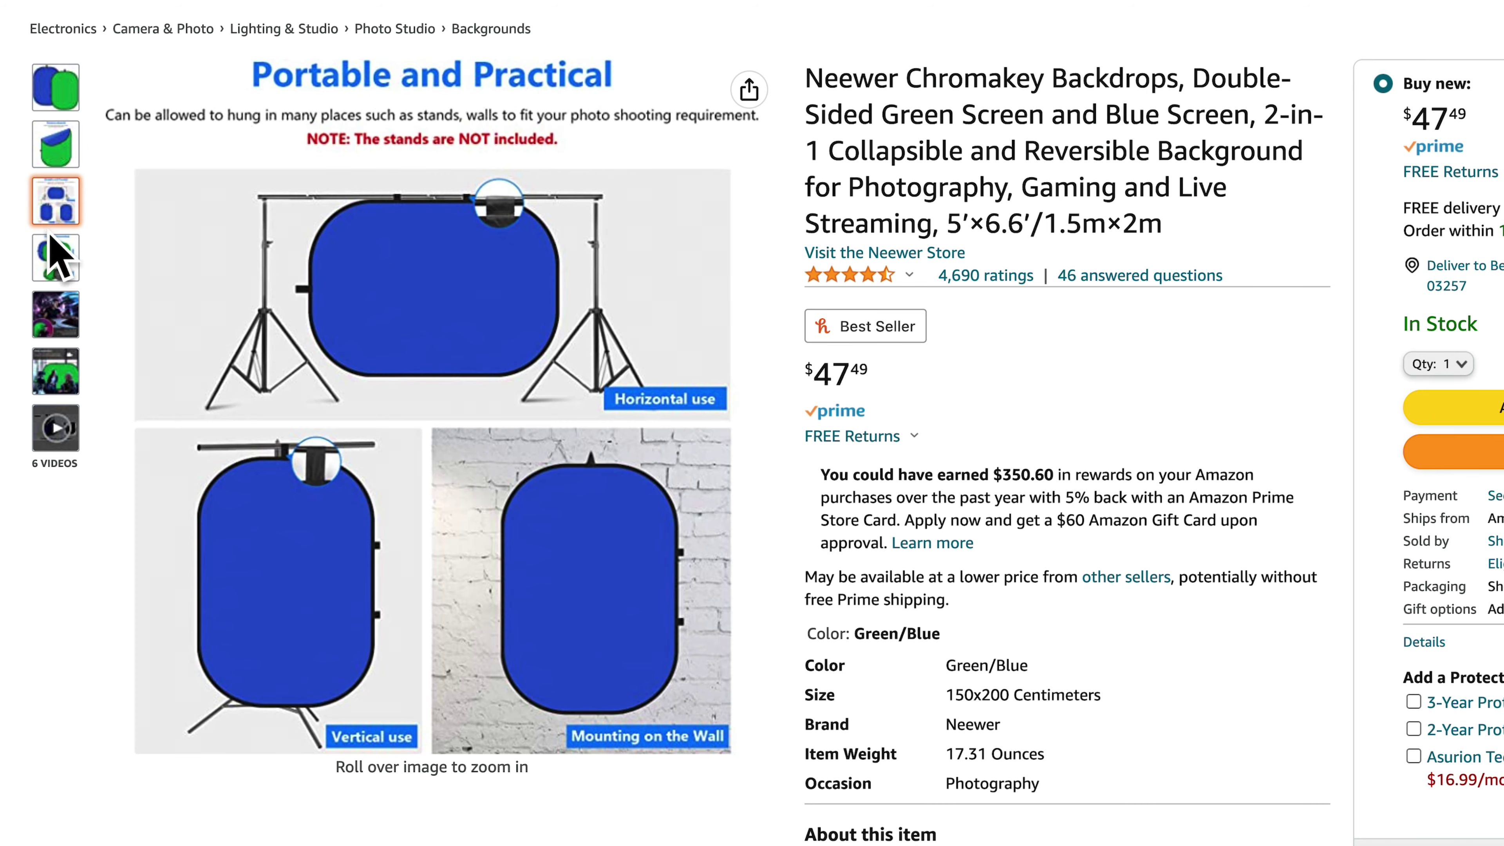
mouse_move(54, 269)
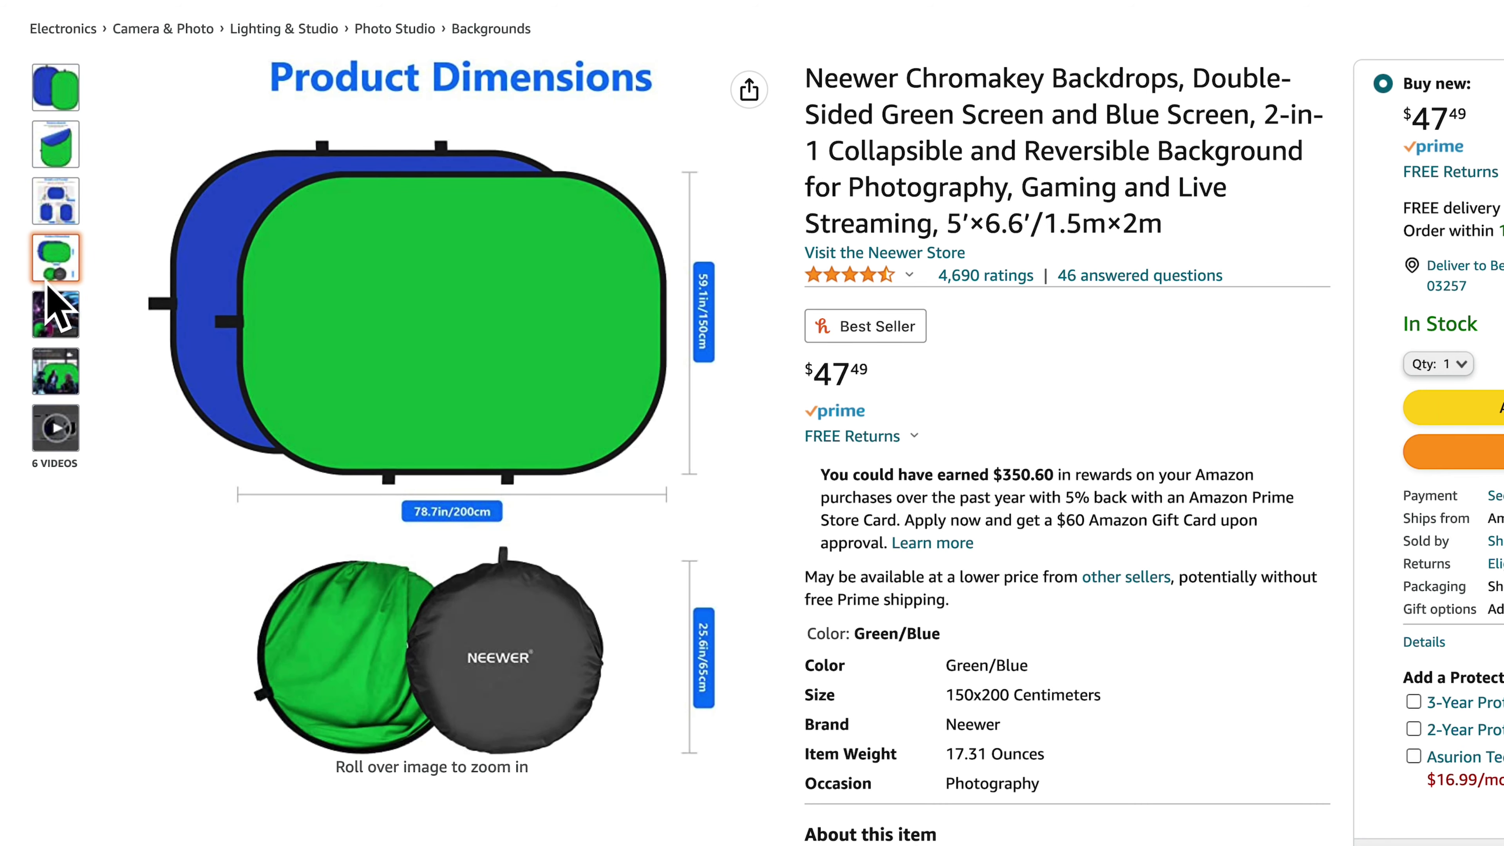
mouse_move(55, 314)
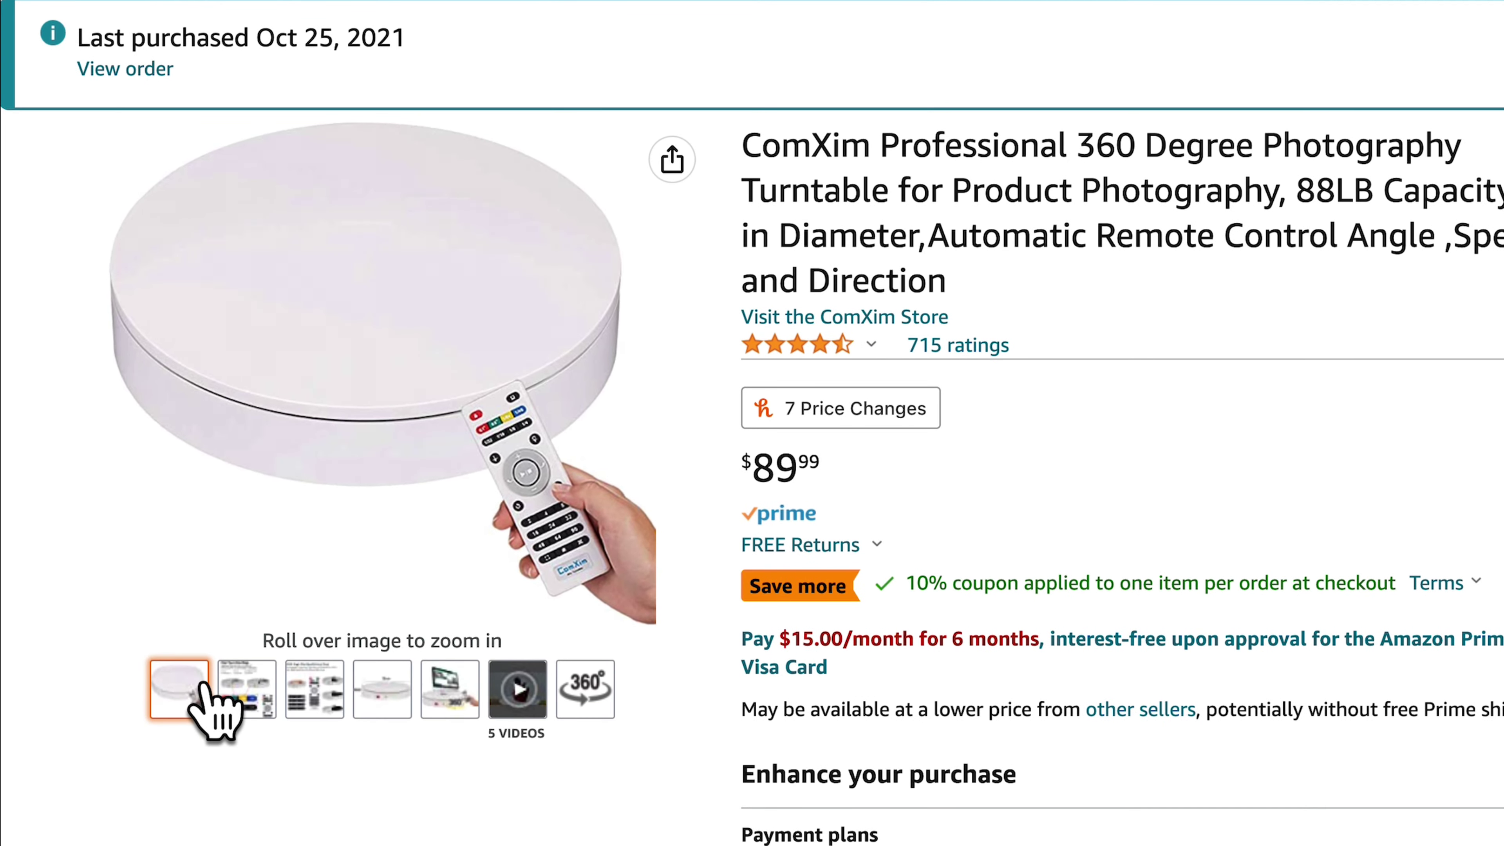
mouse_move(228, 681)
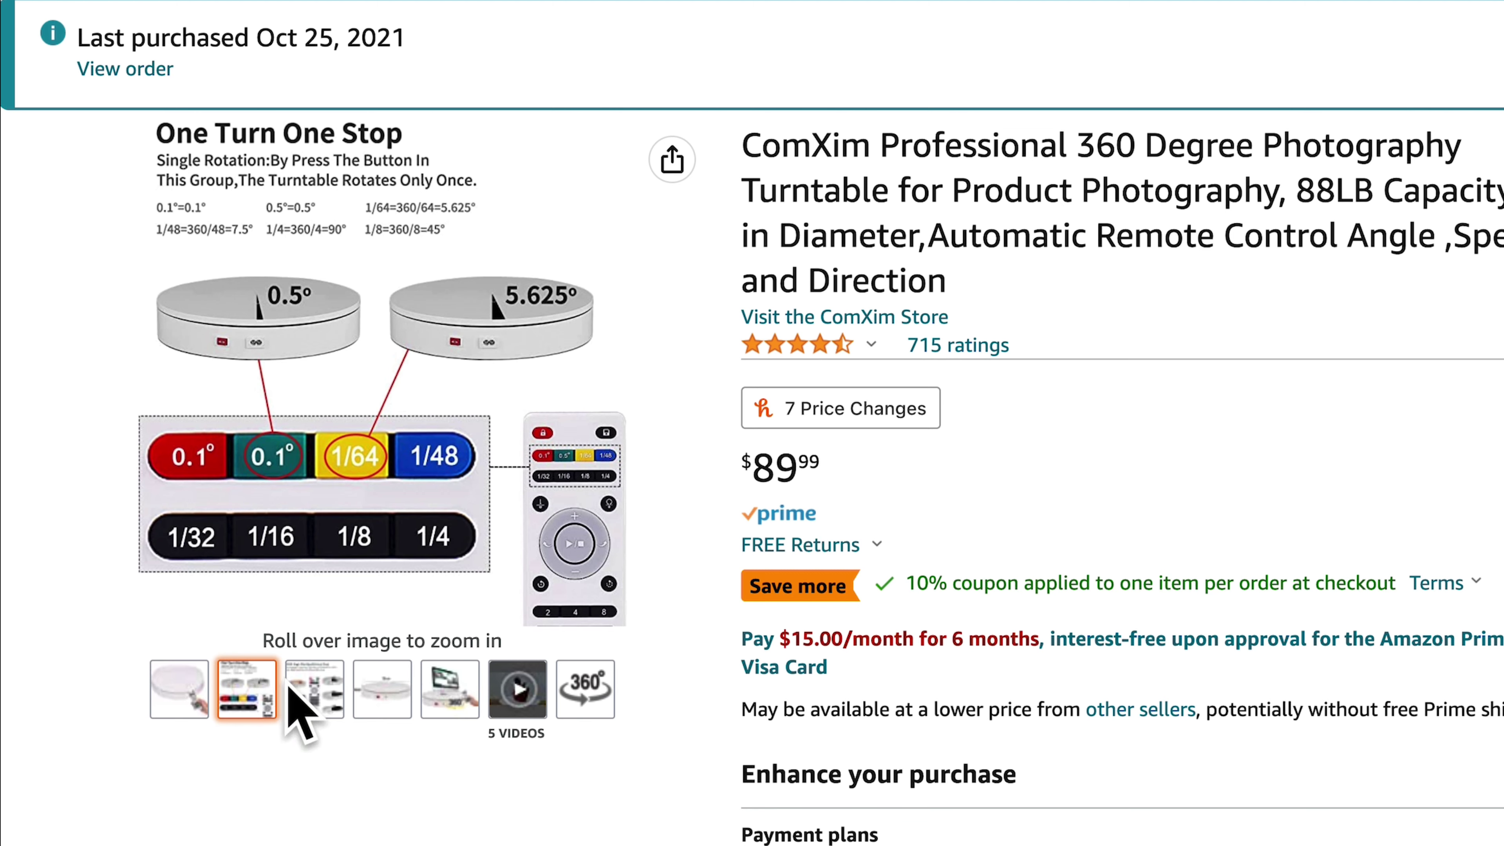
mouse_move(306, 689)
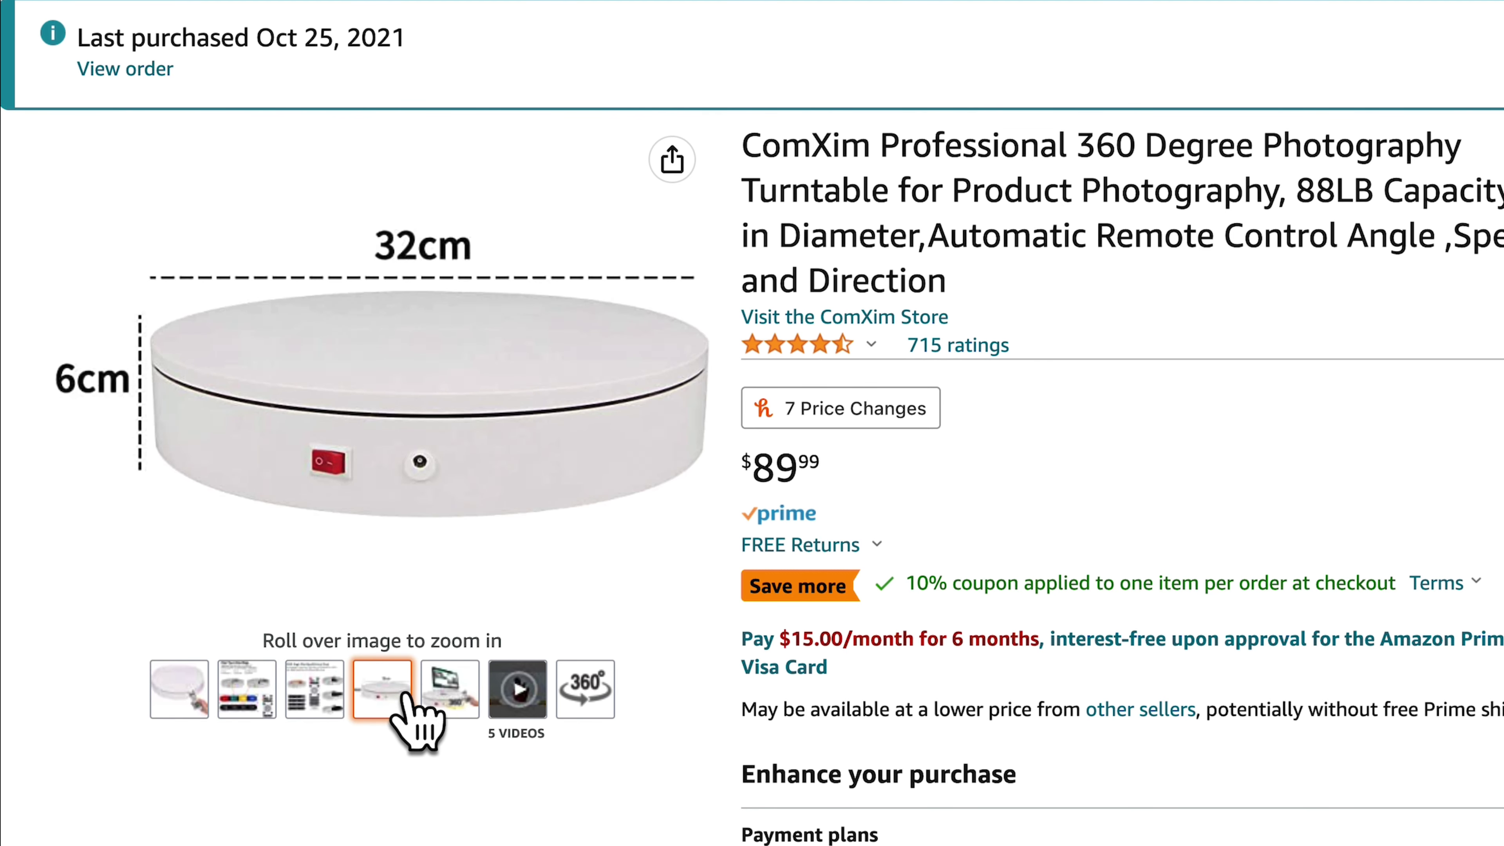
mouse_move(428, 694)
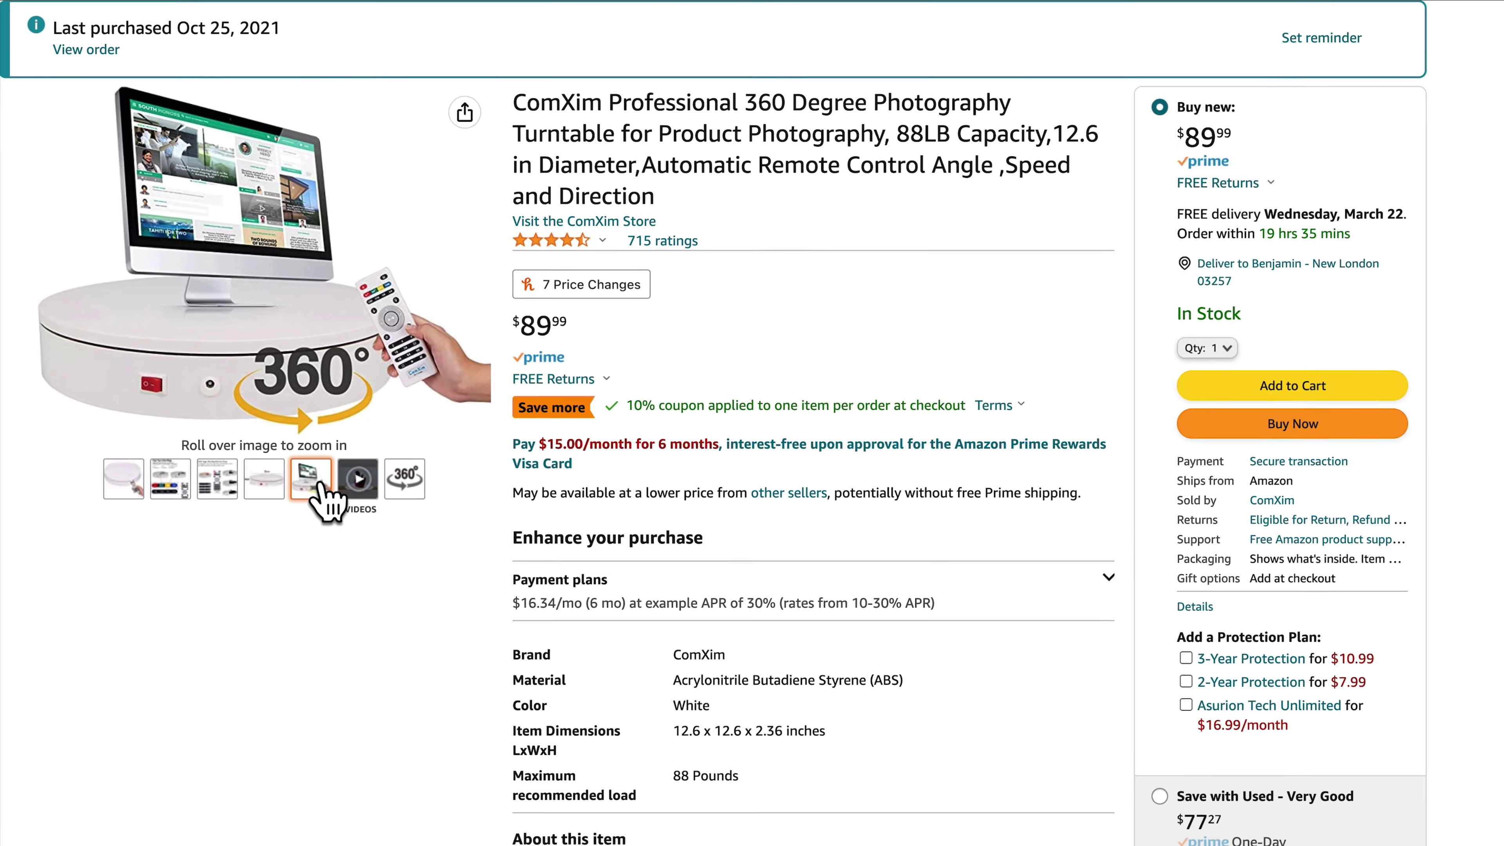
mouse_move(247, 702)
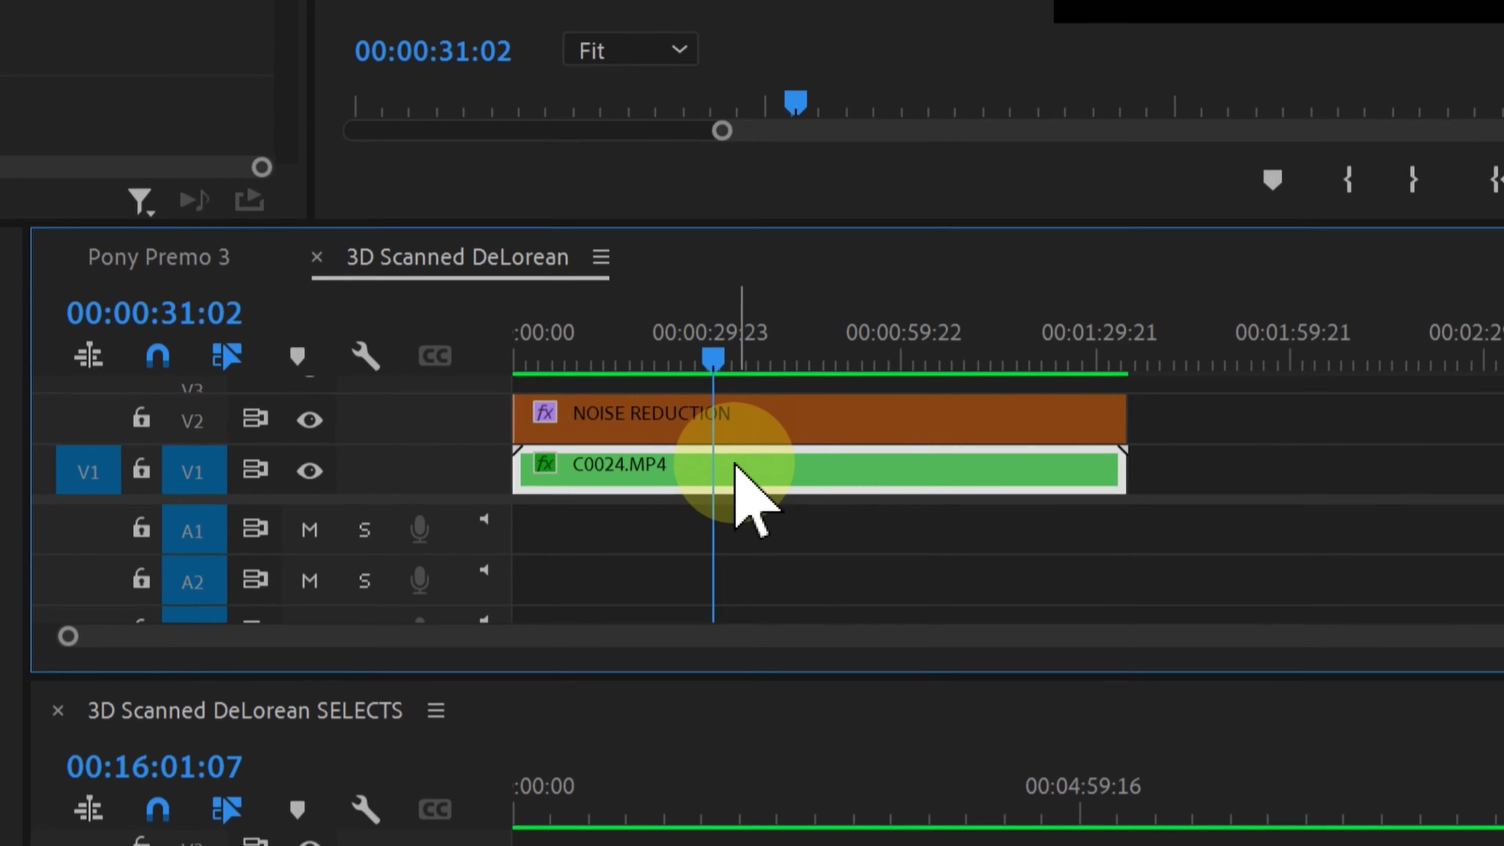
mouse_move(752, 455)
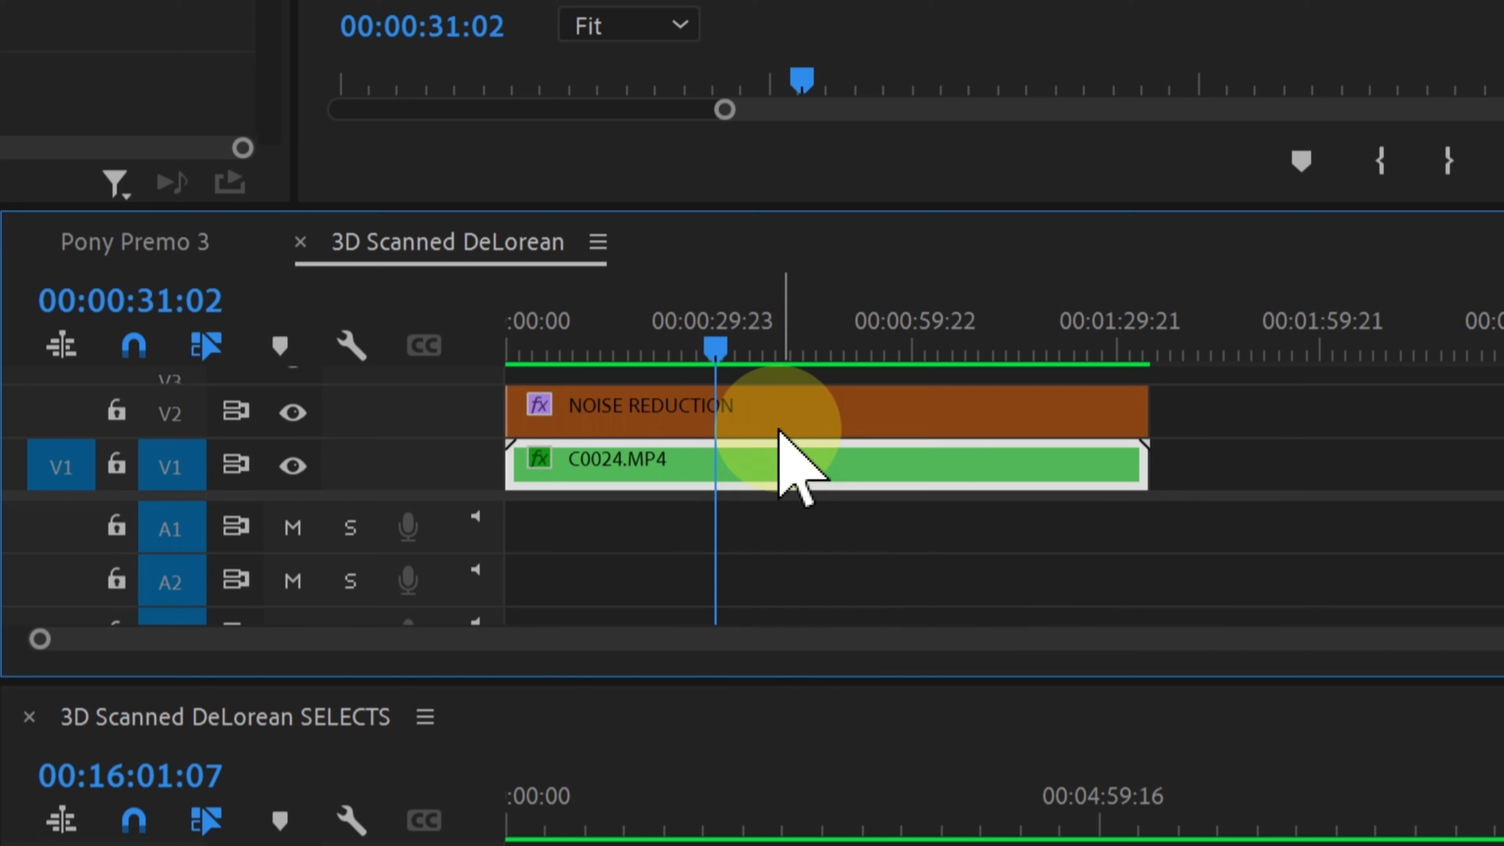
mouse_move(769, 411)
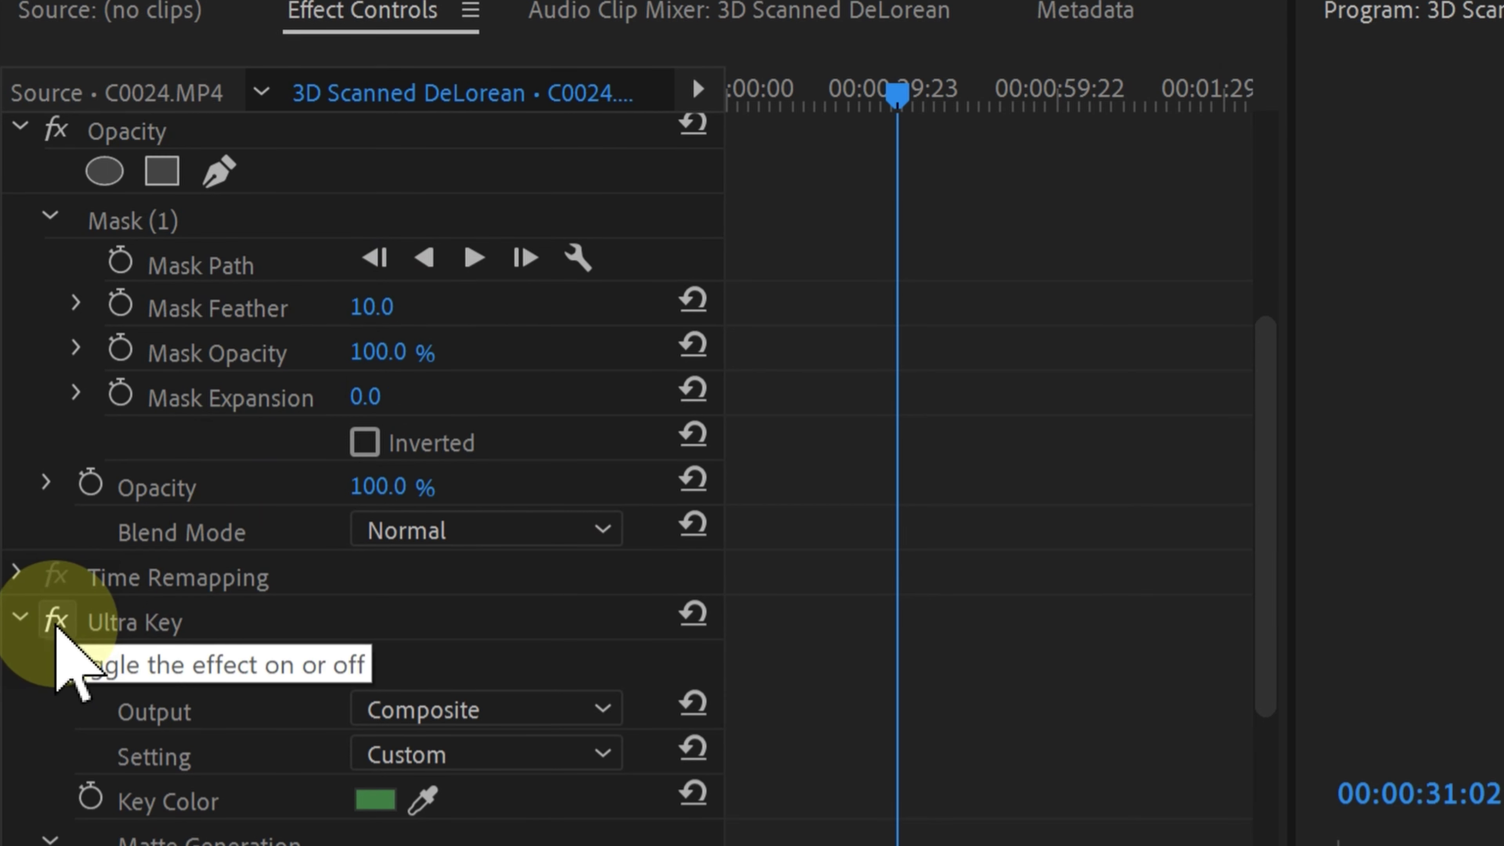
click(56, 622)
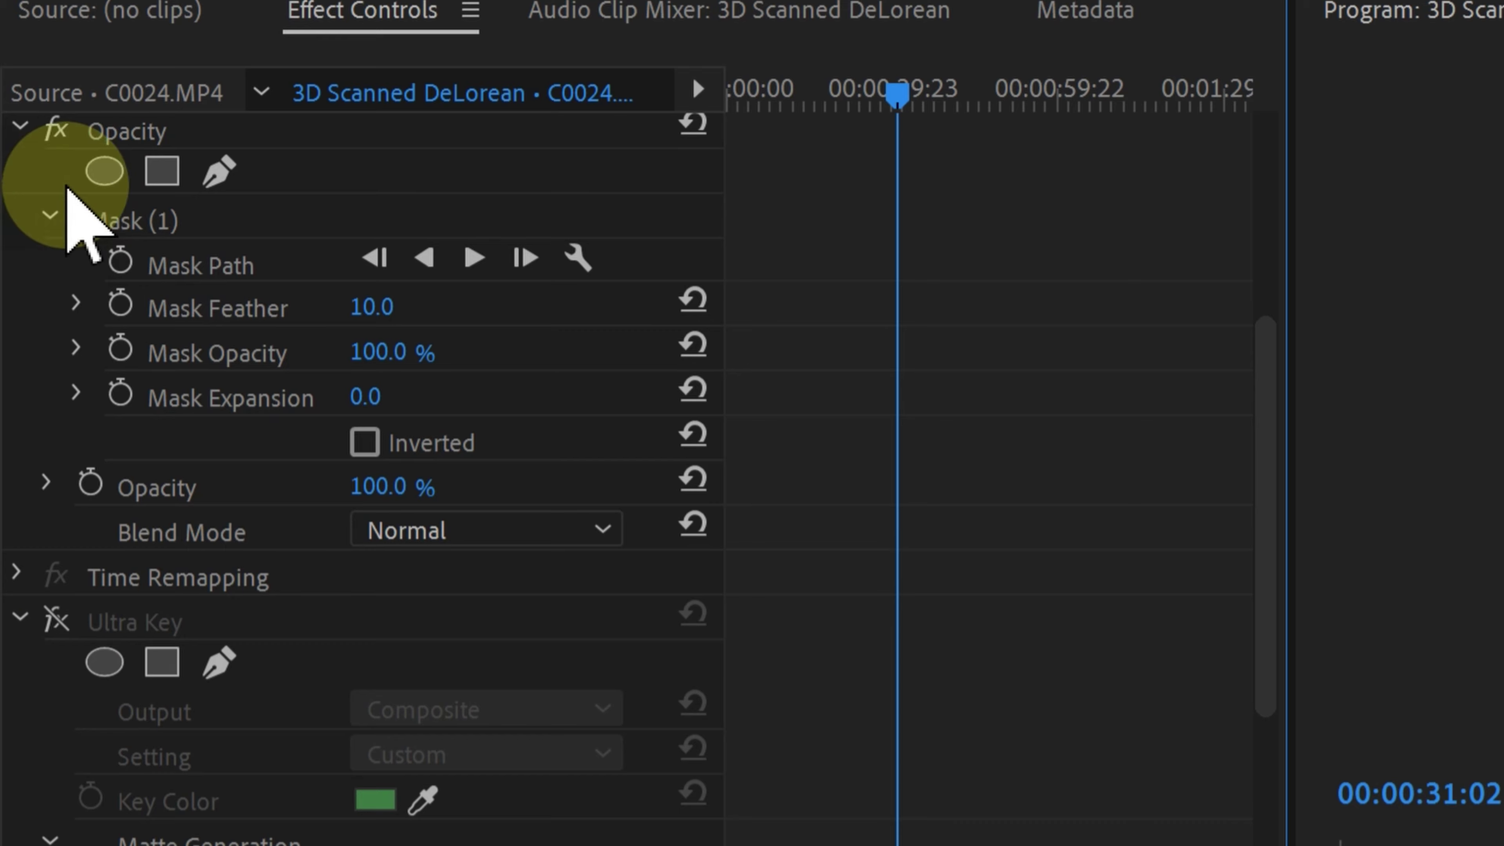
click(57, 129)
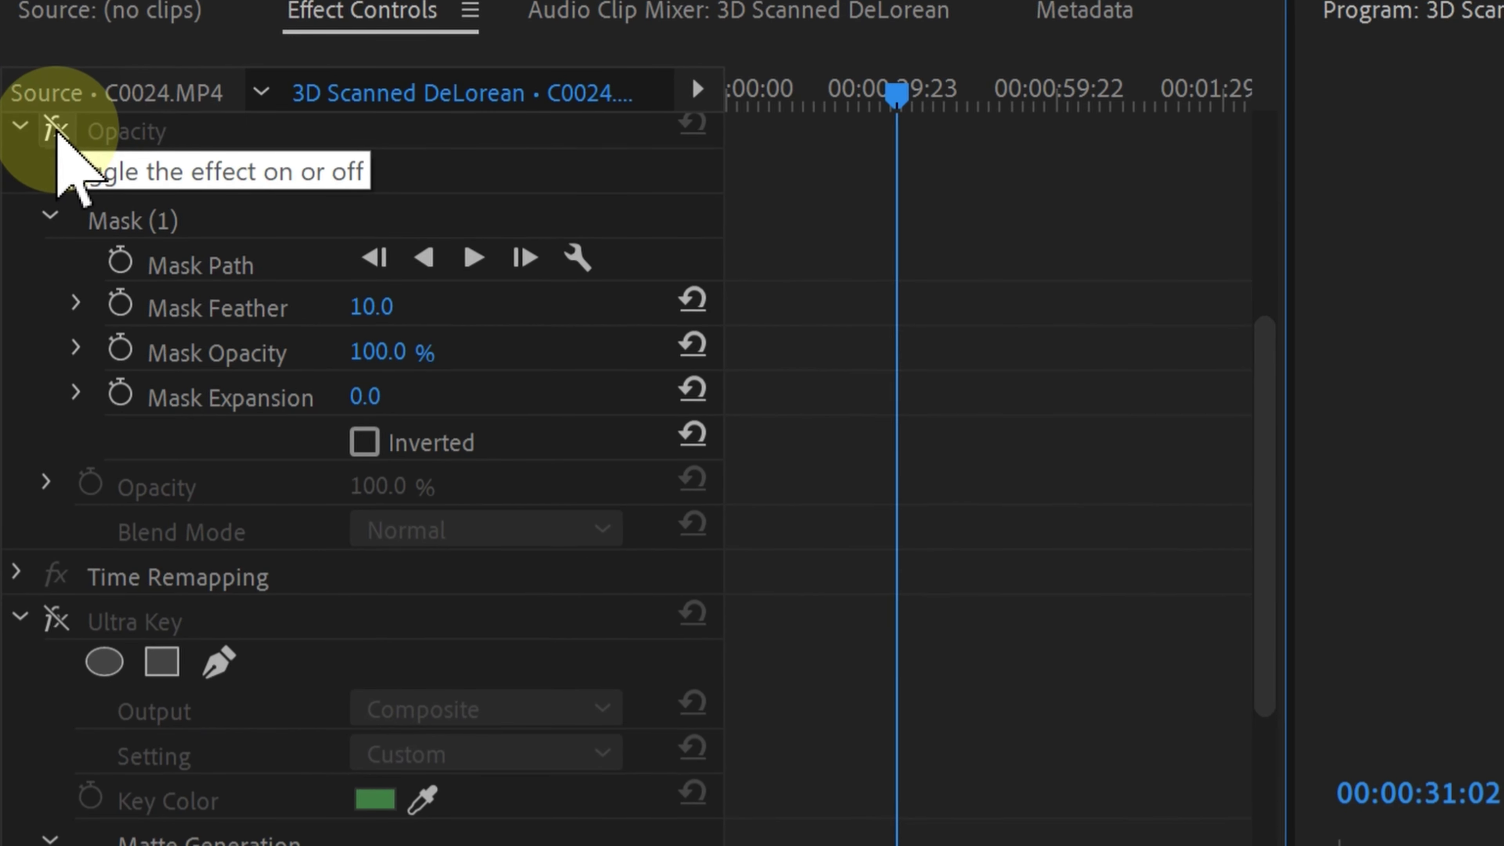
click(55, 129)
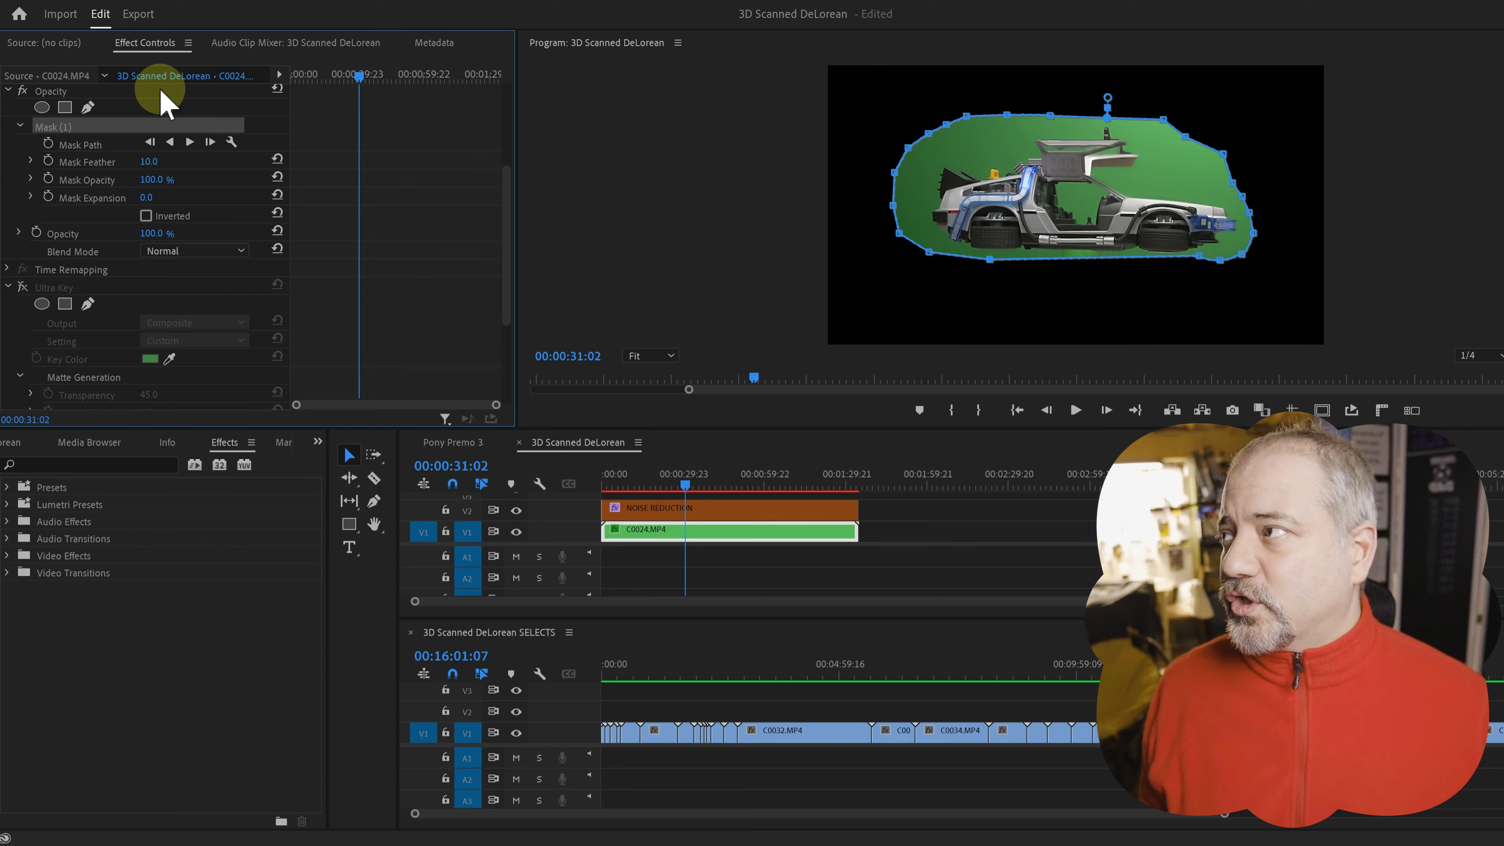
click(23, 288)
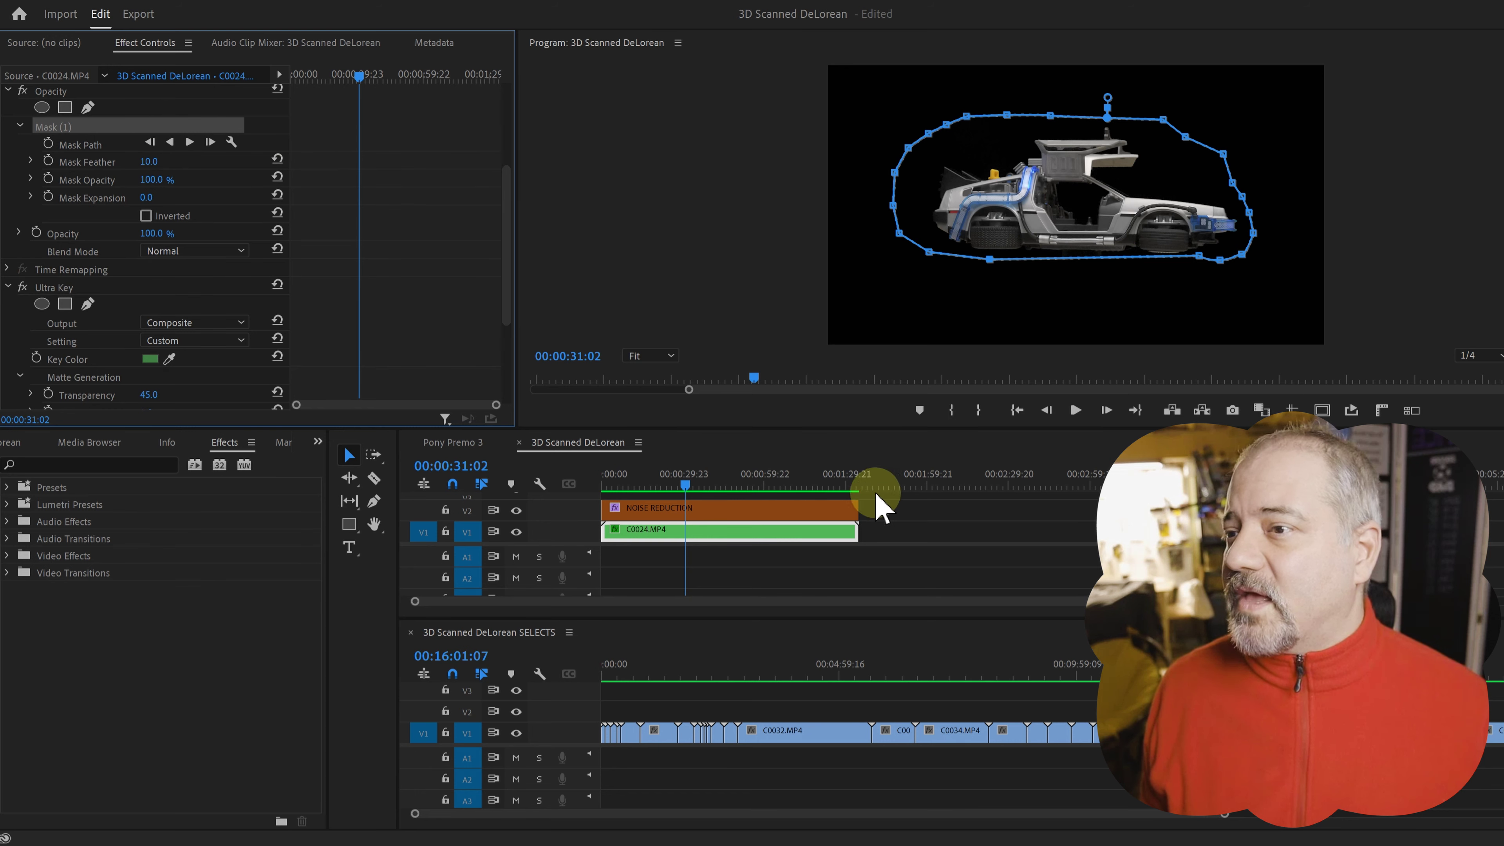
click(936, 510)
click(710, 531)
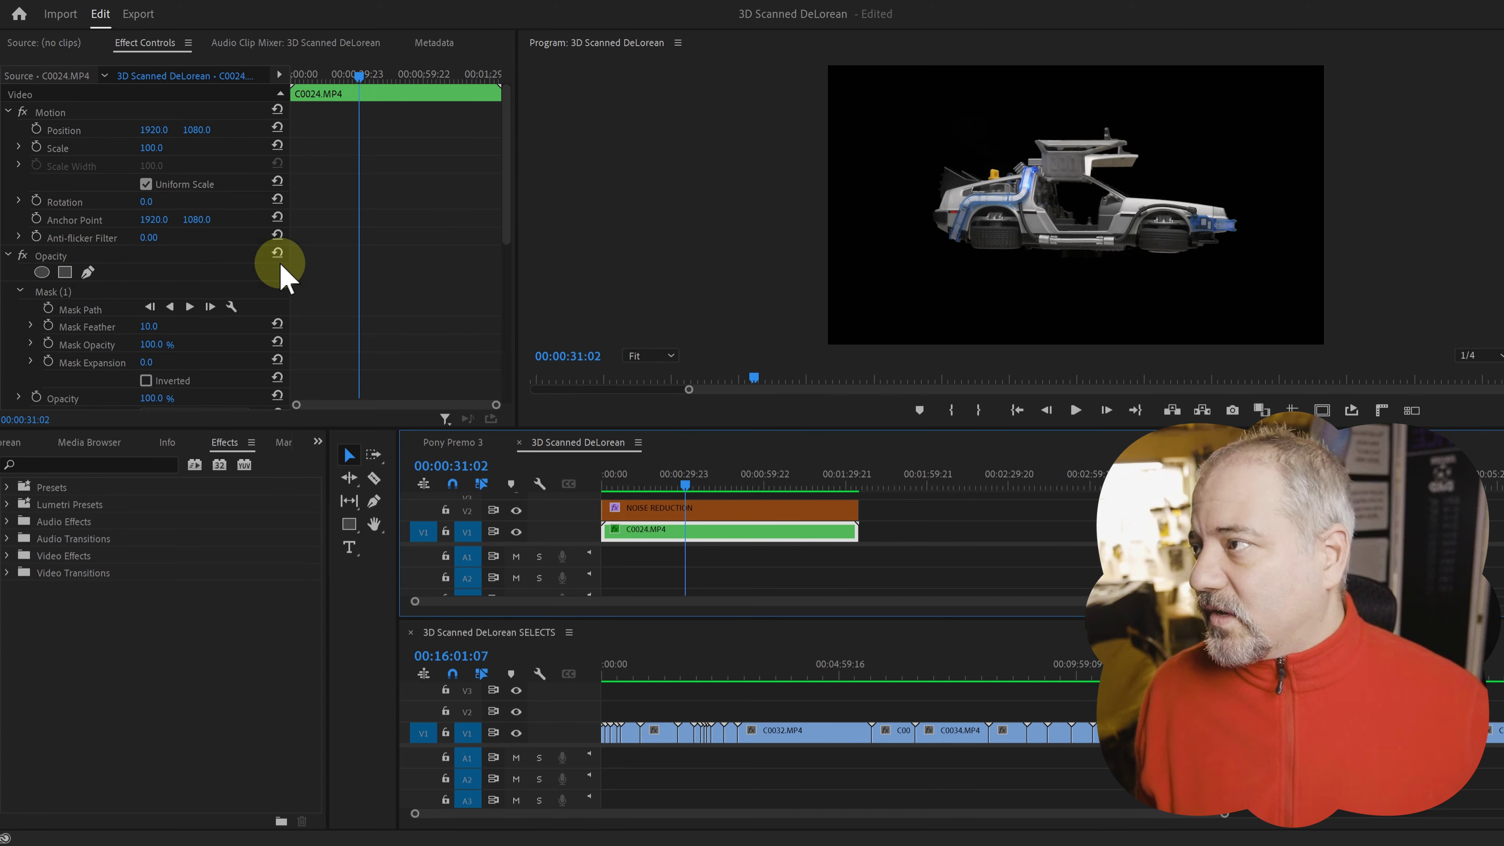
Search the Effects panel for 'ultr' to reveal the Ultra Key effect
drag(499, 173, 507, 210)
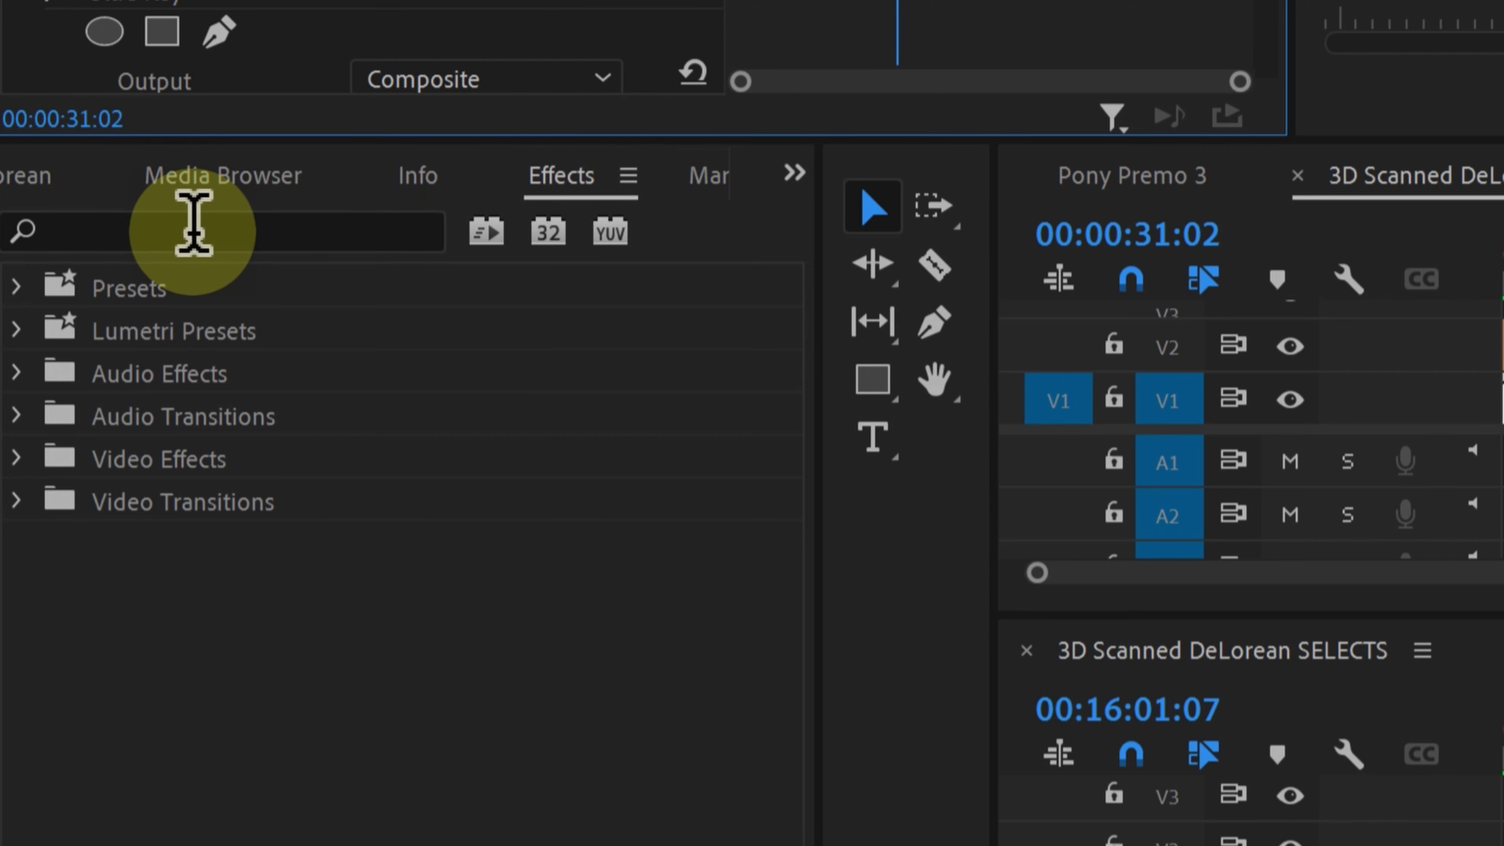
click(194, 223)
text(ultra)
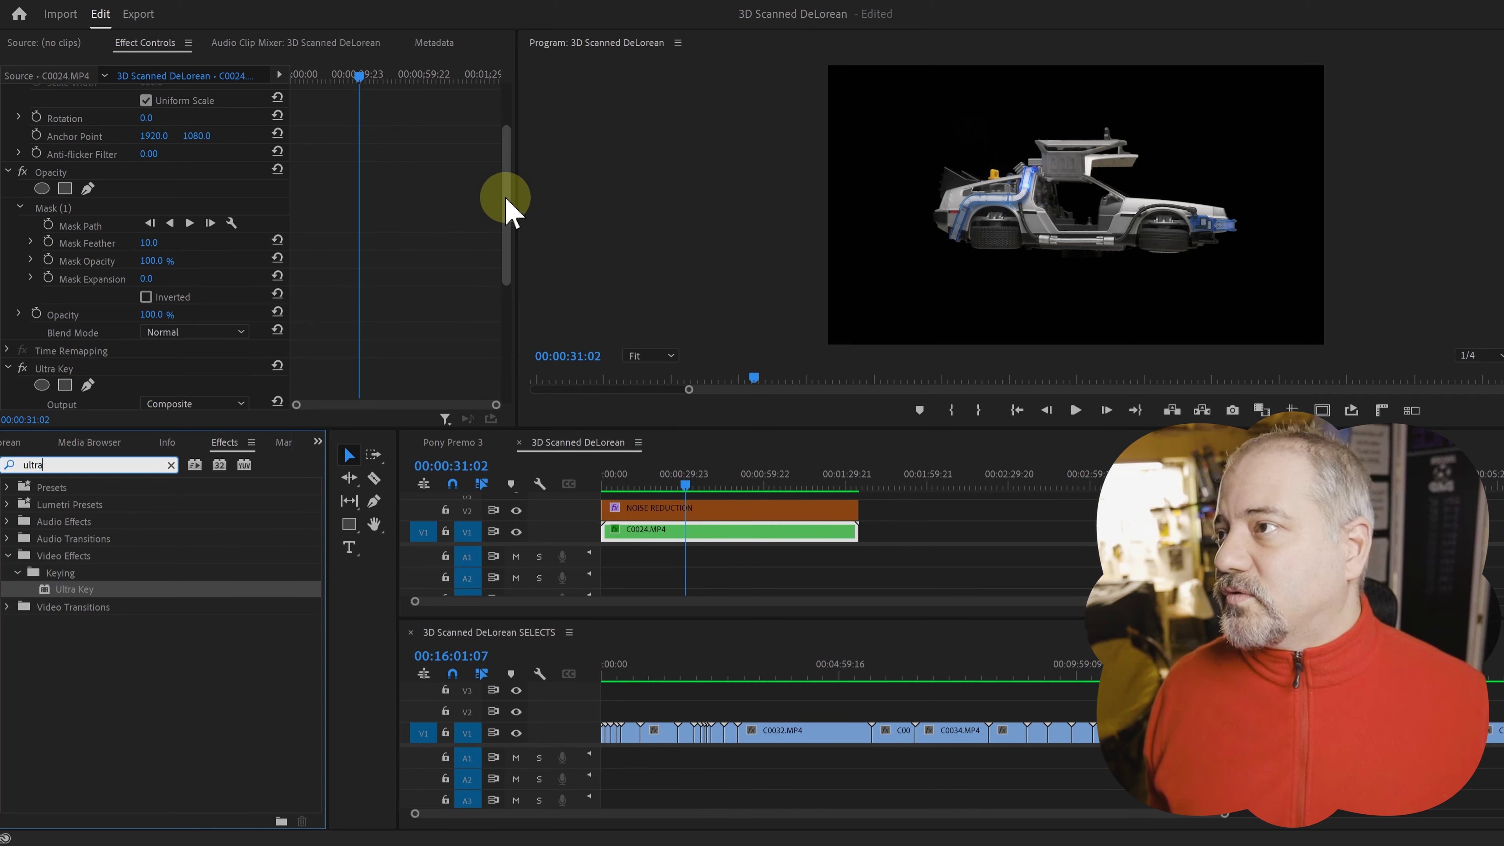
Switch off Ultra Key to compare the clip against the original green screen
drag(507, 201, 509, 277)
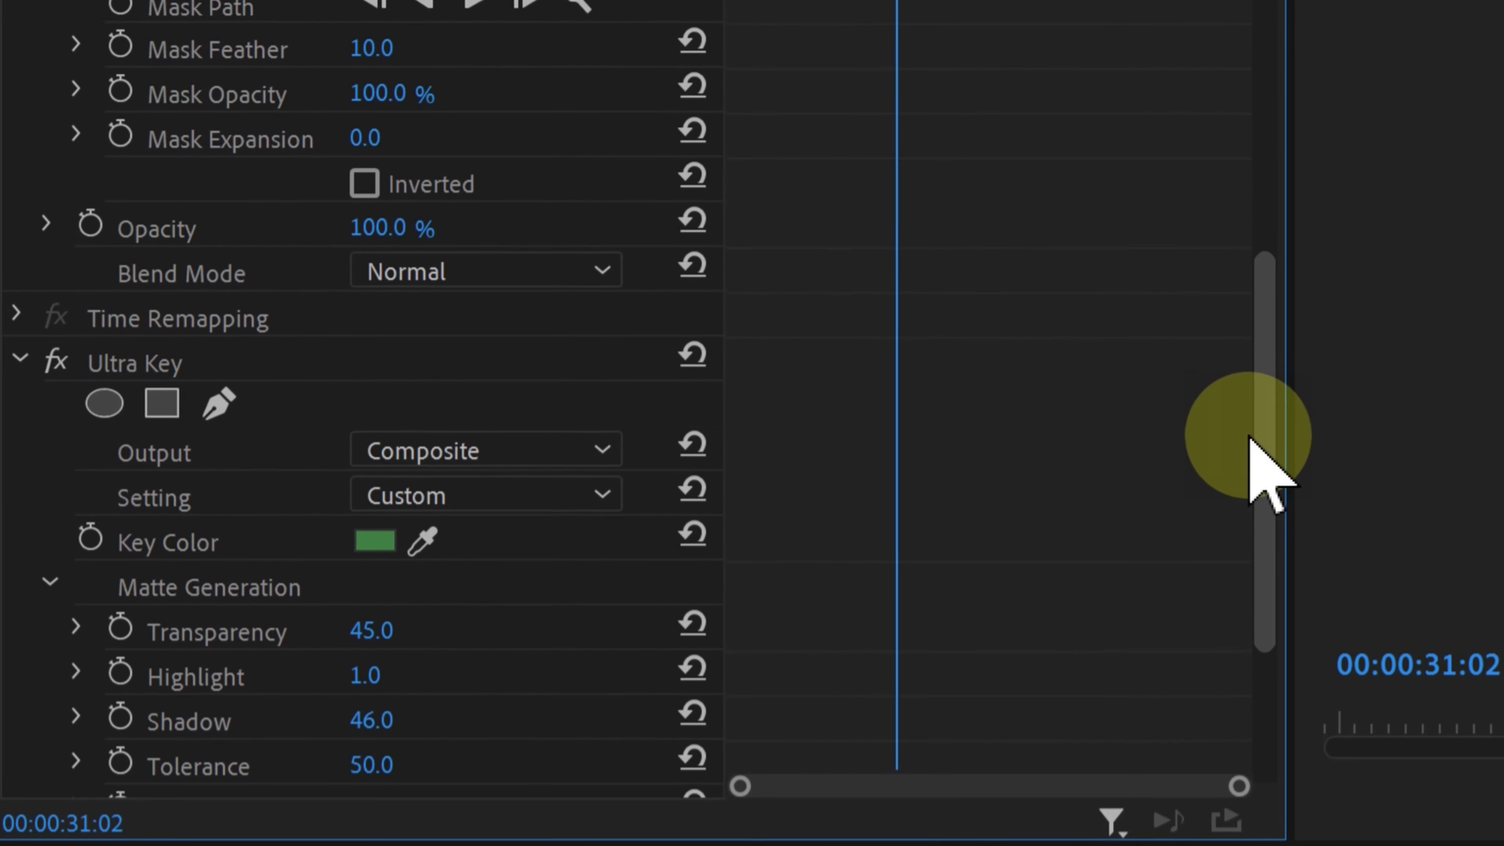
mouse_move(1249, 439)
mouse_down()
mouse_move(1250, 504)
mouse_move(1250, 465)
mouse_up()
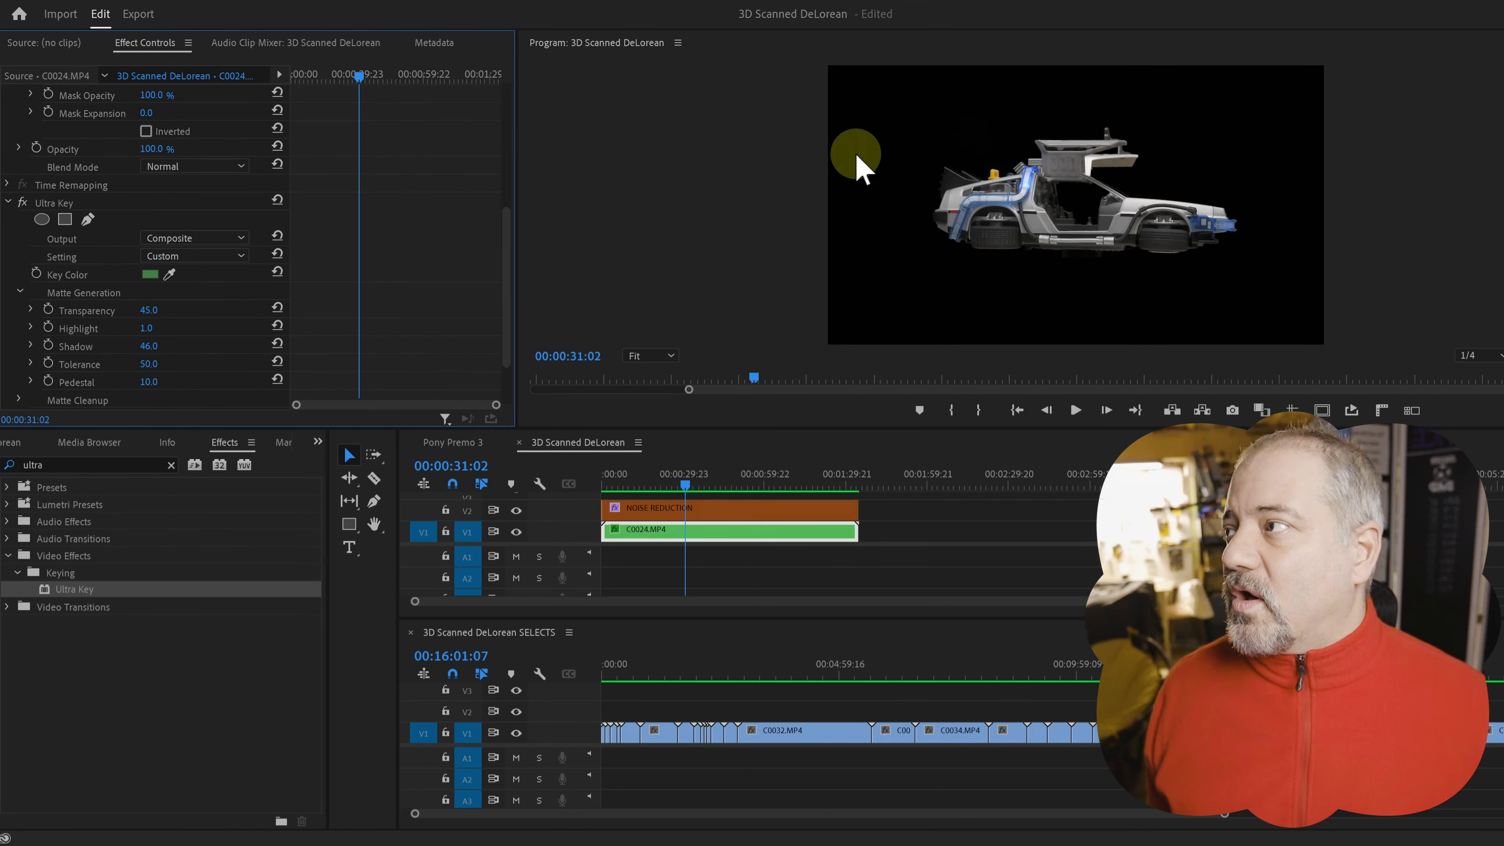
click(24, 202)
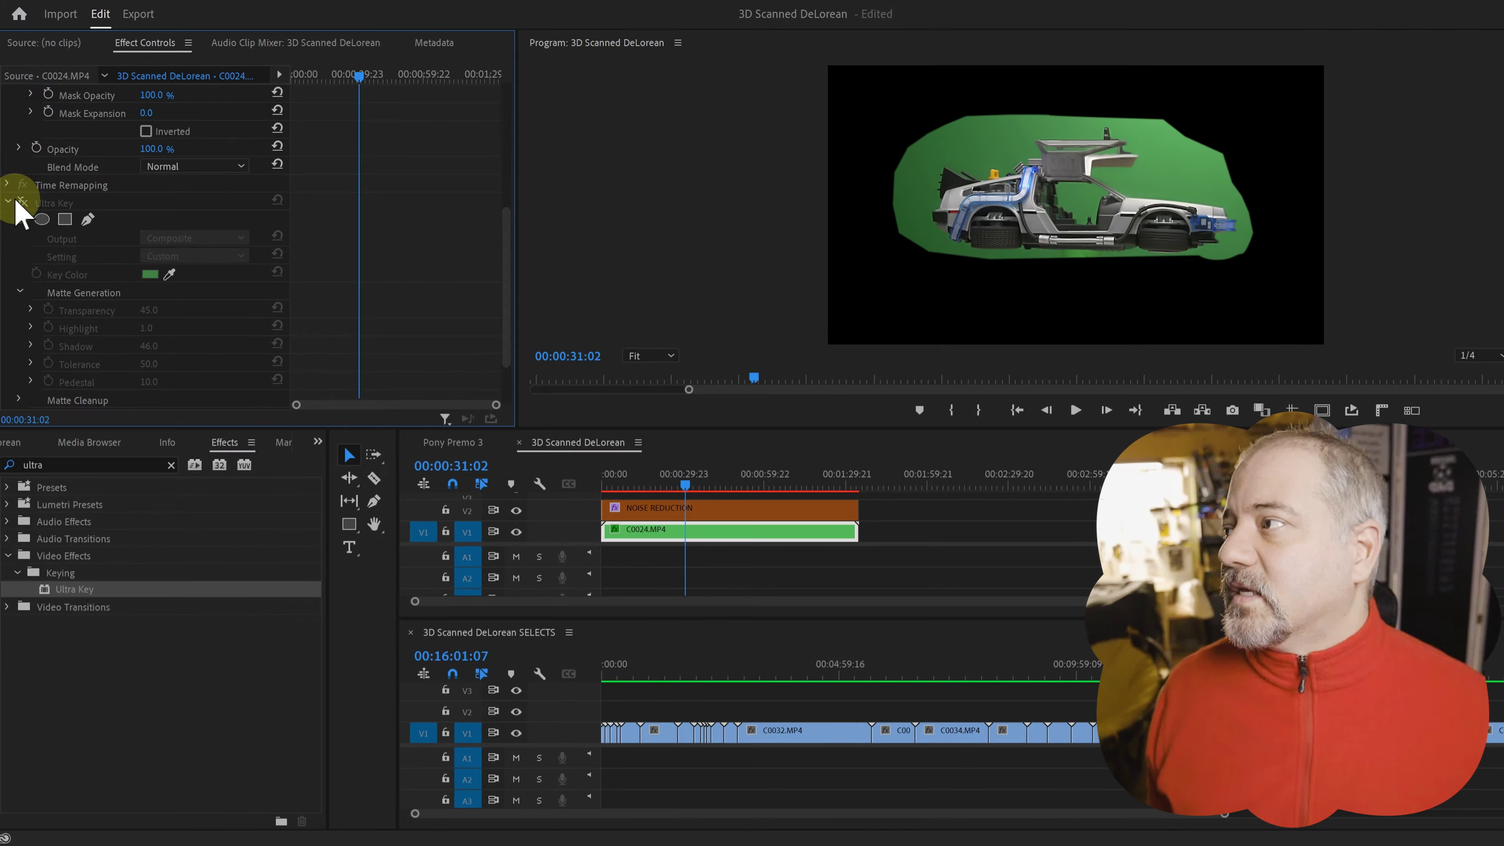
click(23, 202)
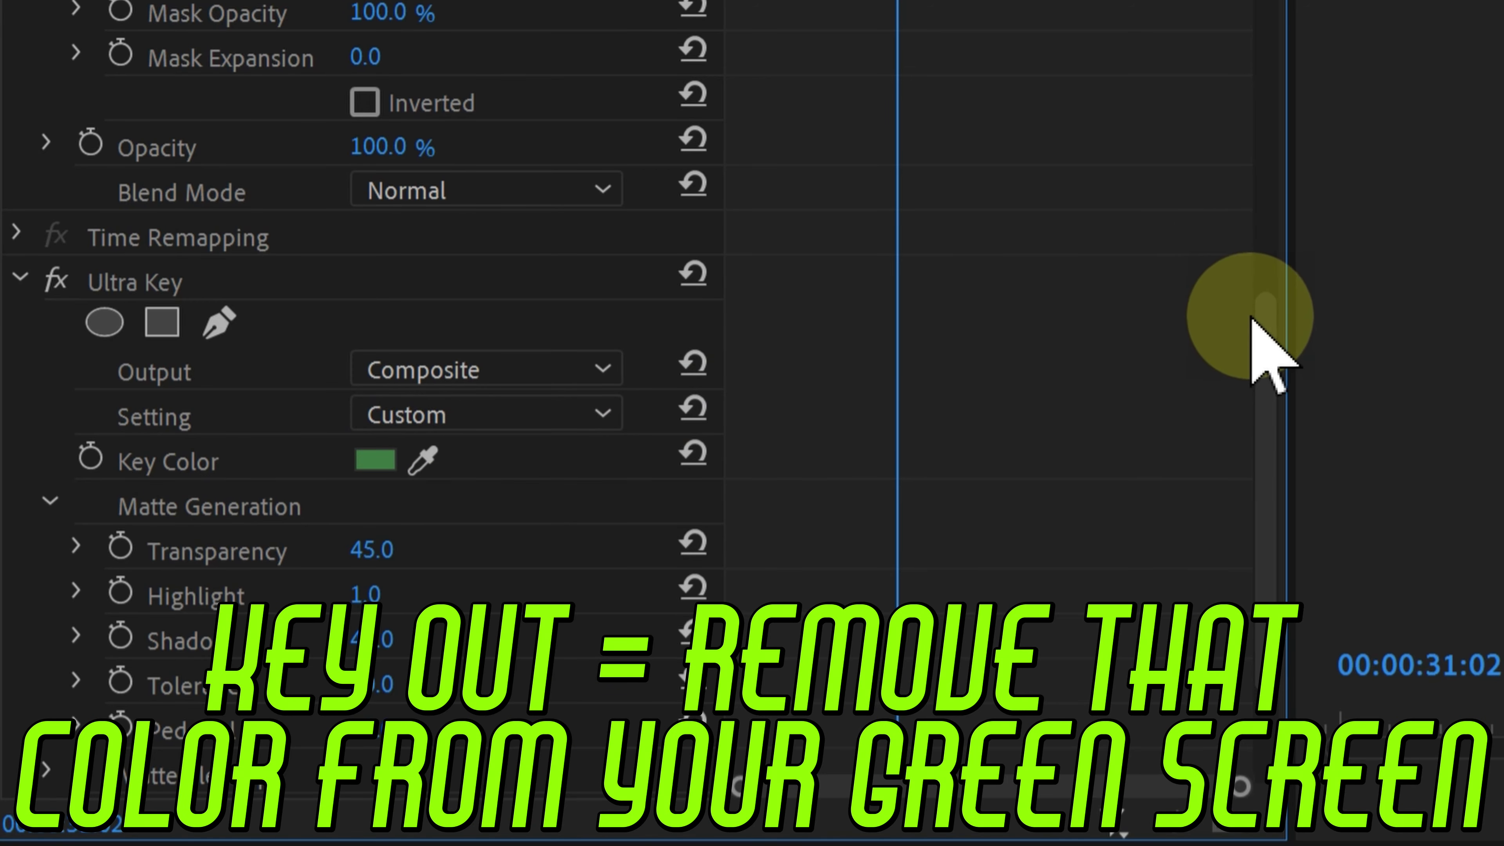
drag(1254, 321, 1260, 419)
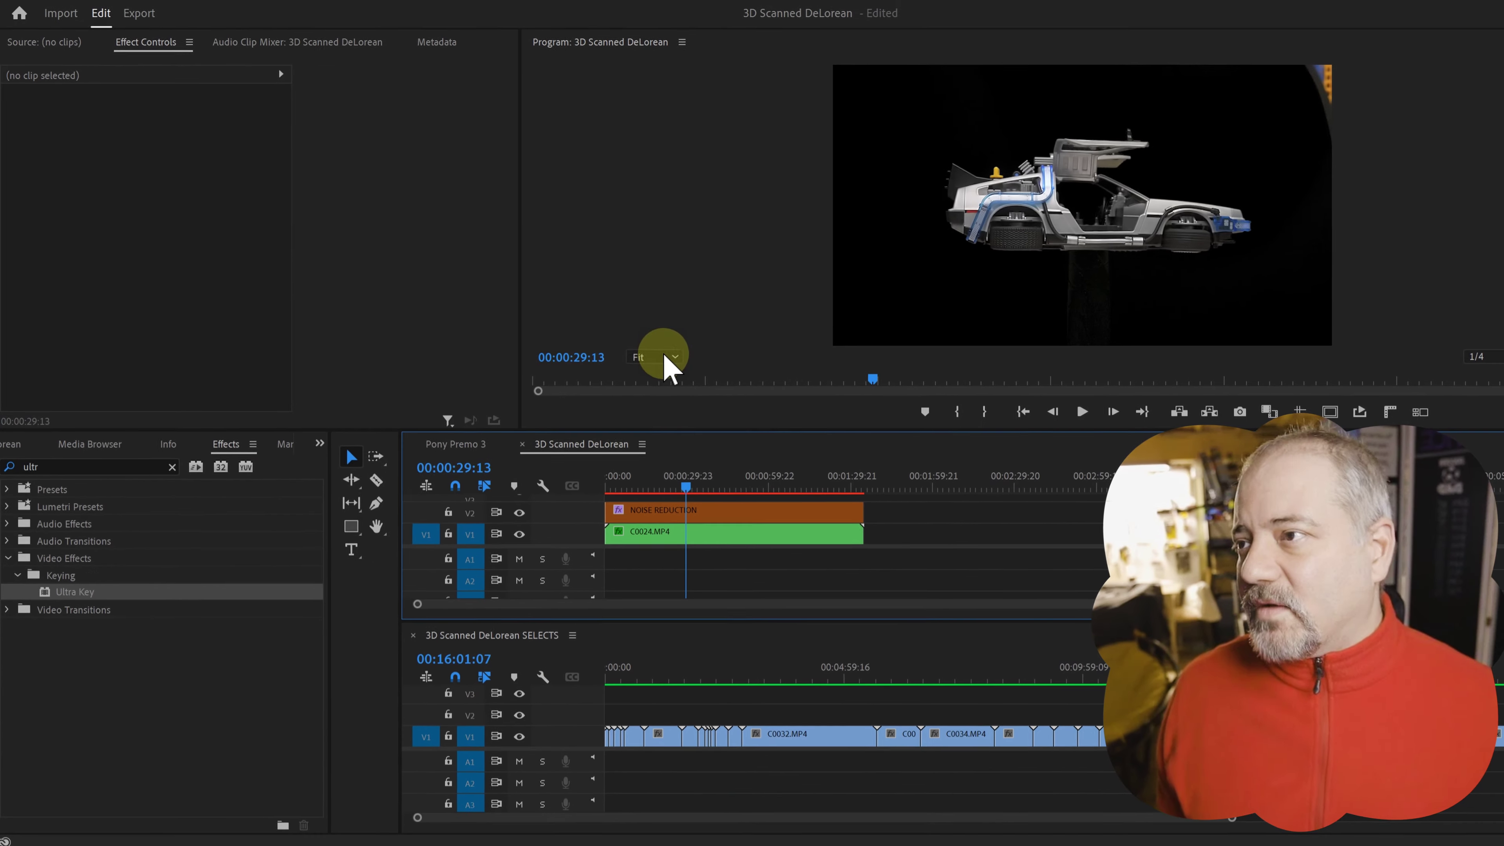
click(666, 353)
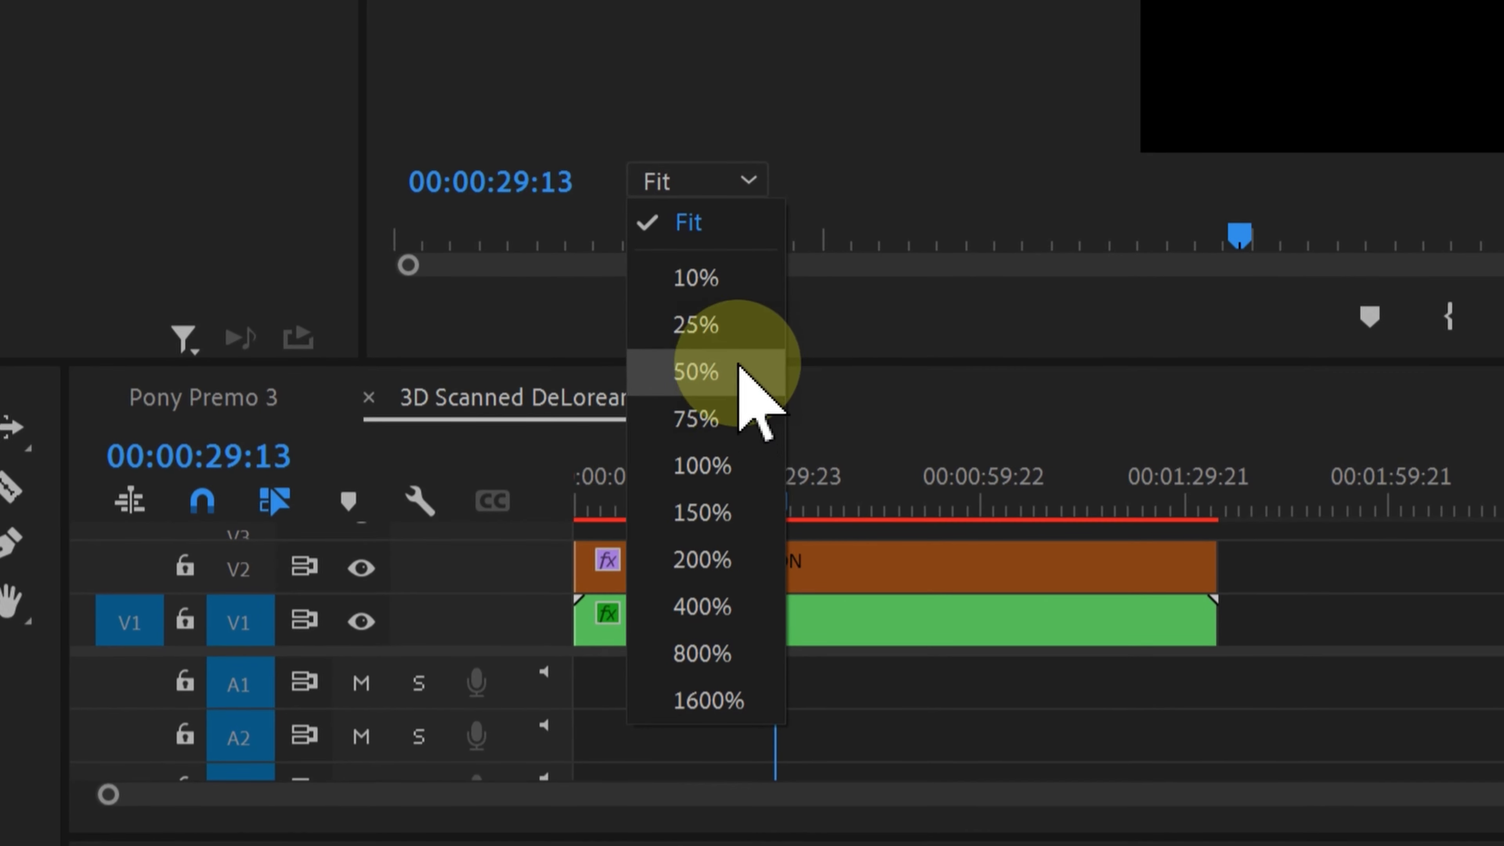
click(708, 552)
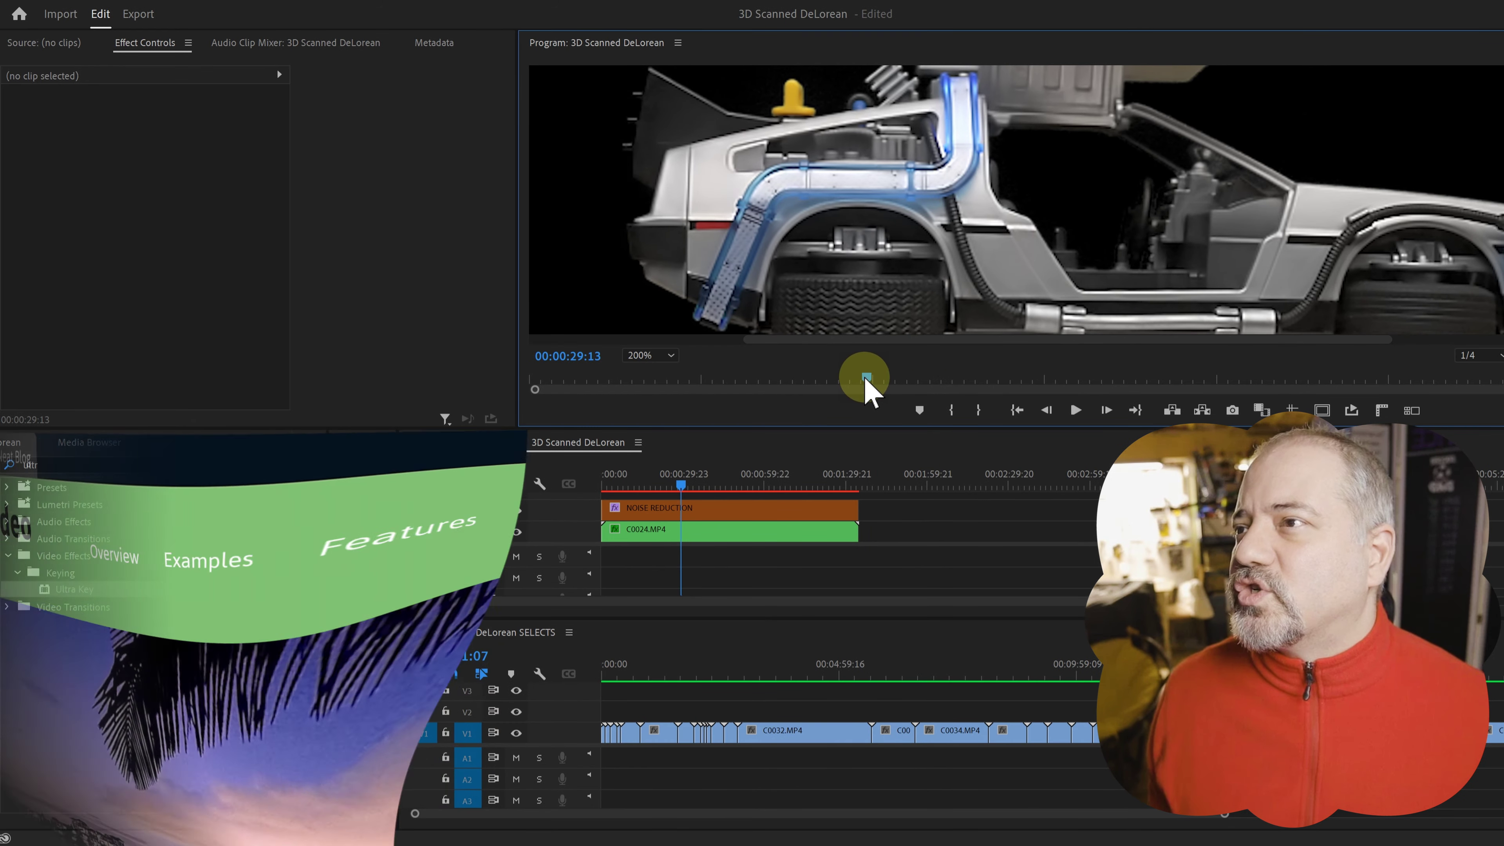
drag(866, 379, 771, 382)
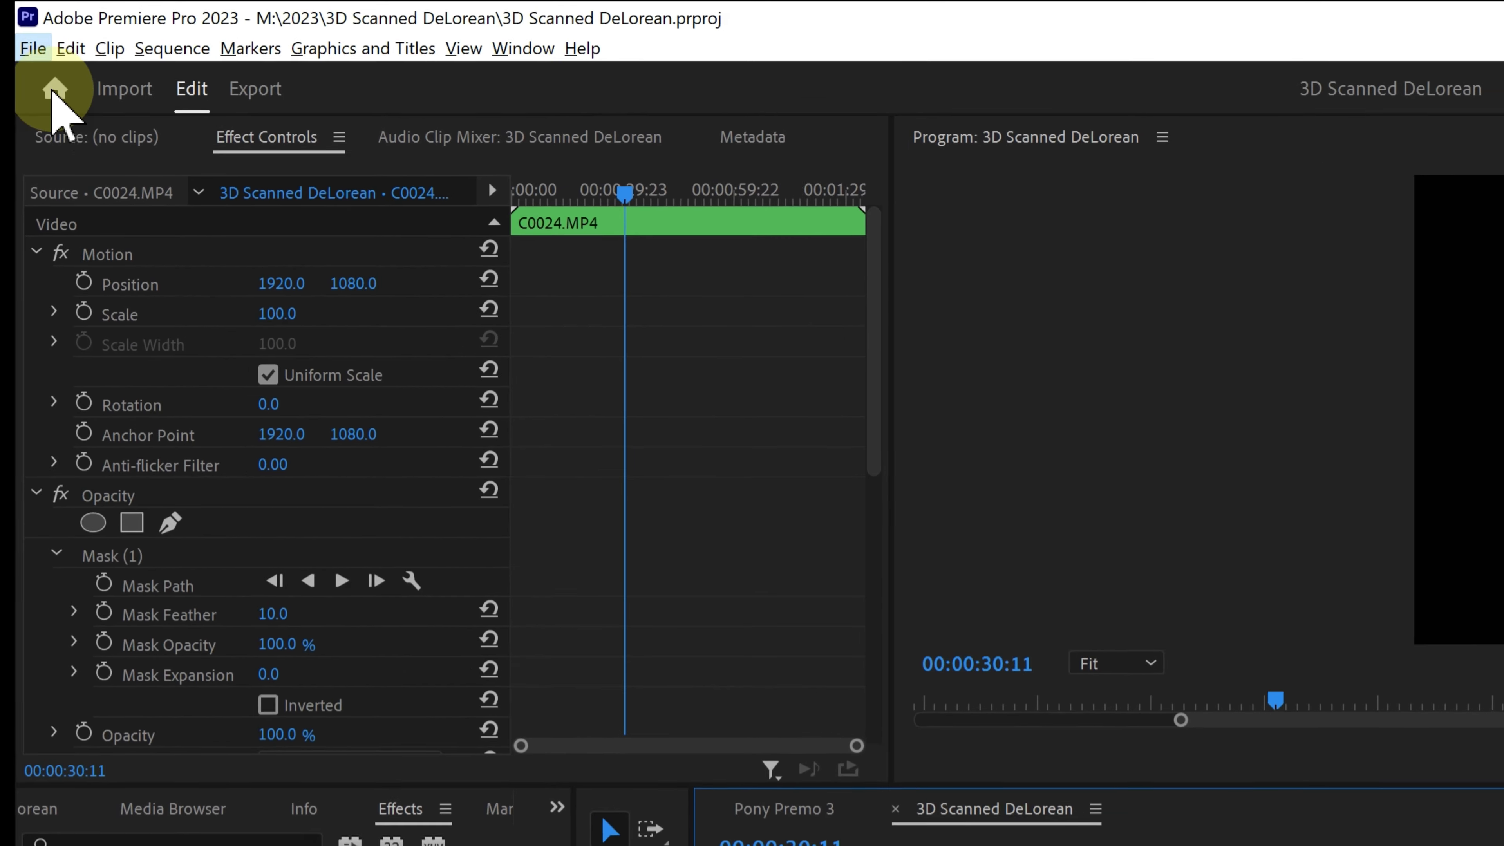
Start a media export, saving it as 3D Scanned DeLorean_2.mov on the Desktop
click(10, 25)
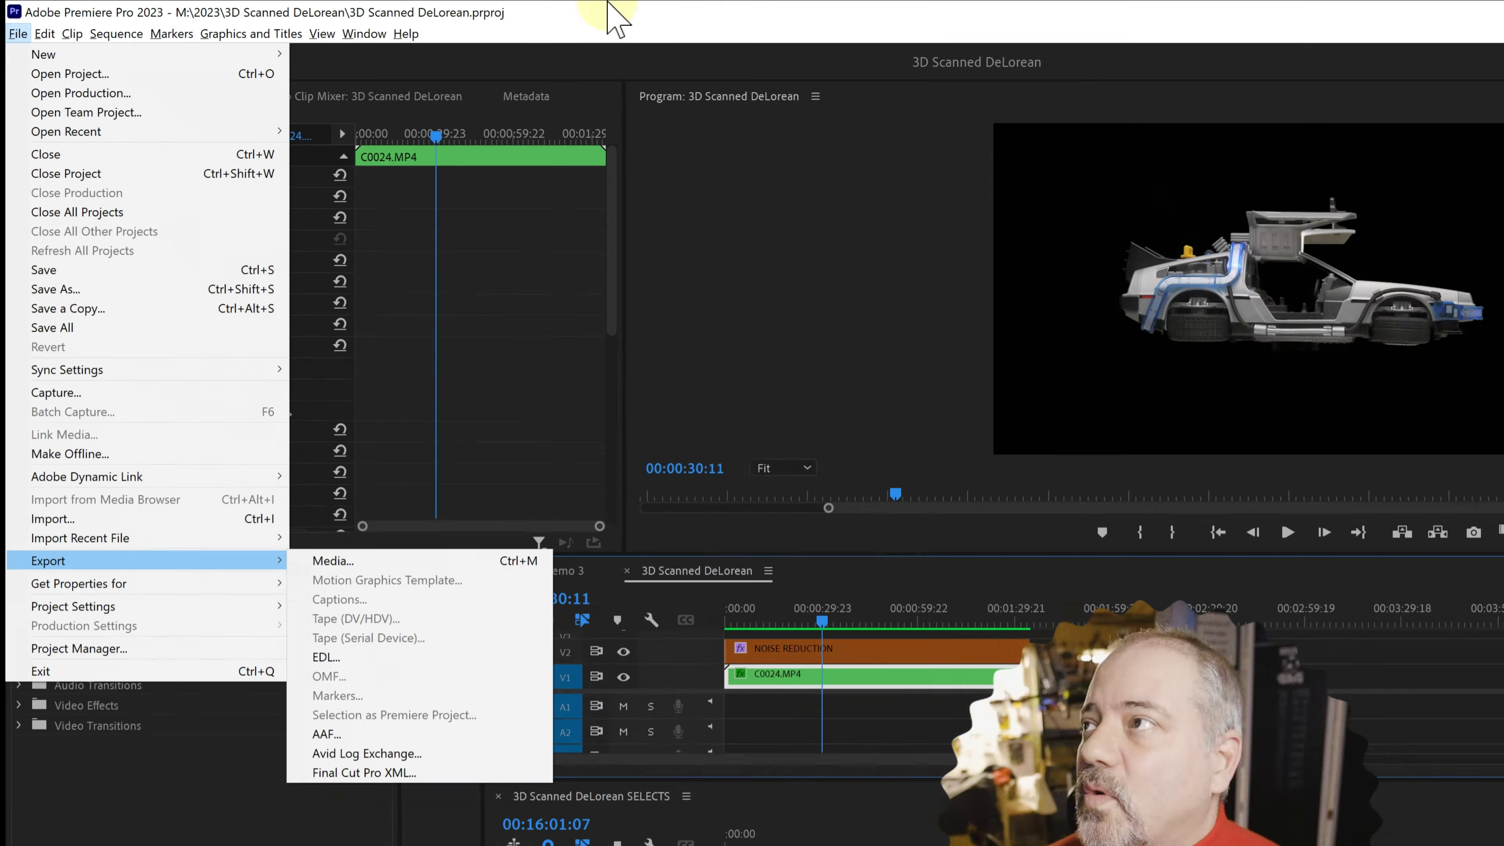
click(887, 41)
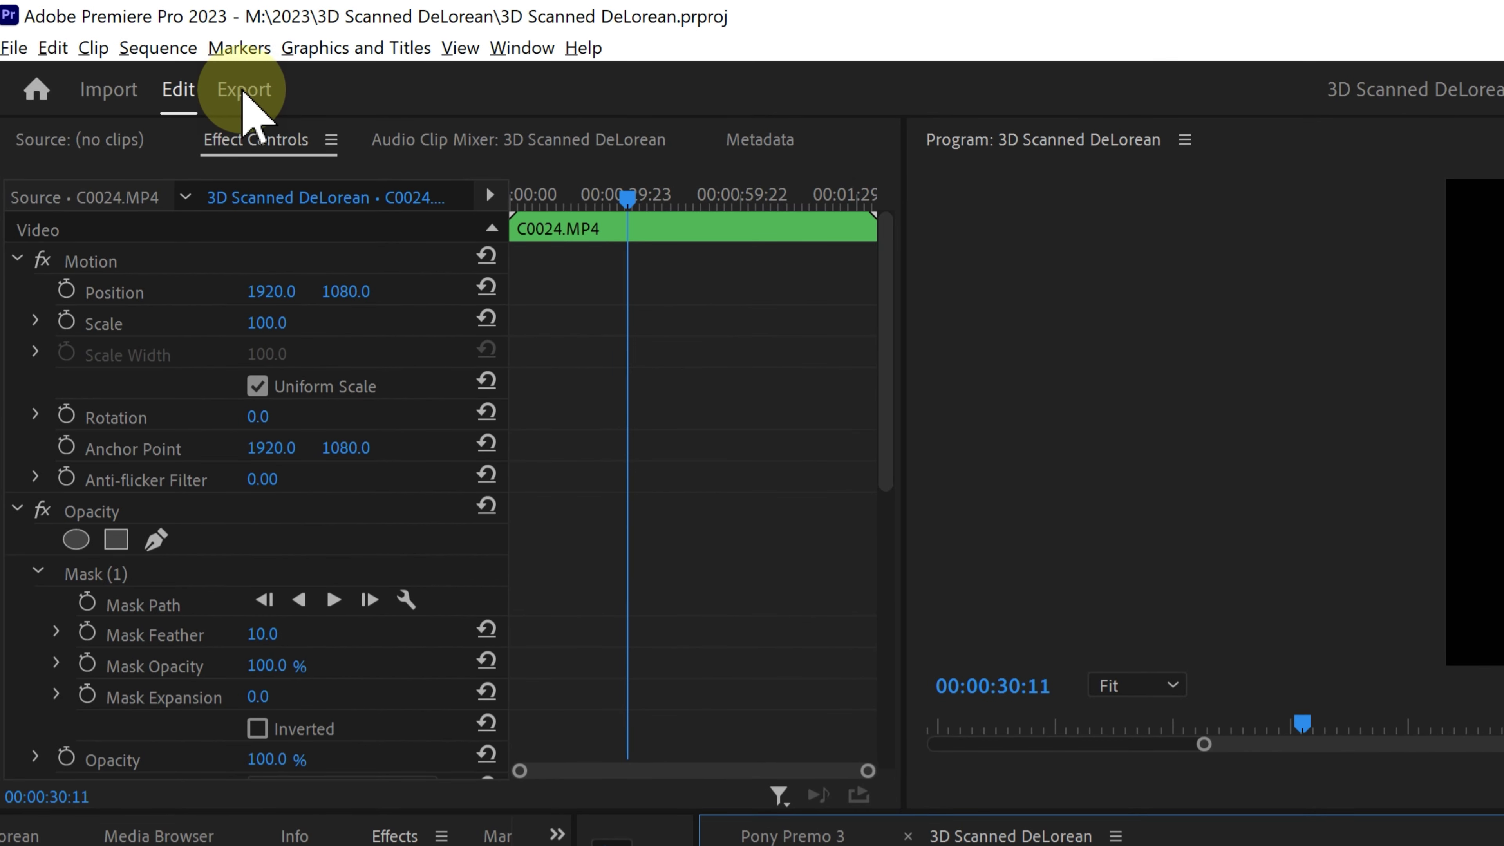
click(243, 92)
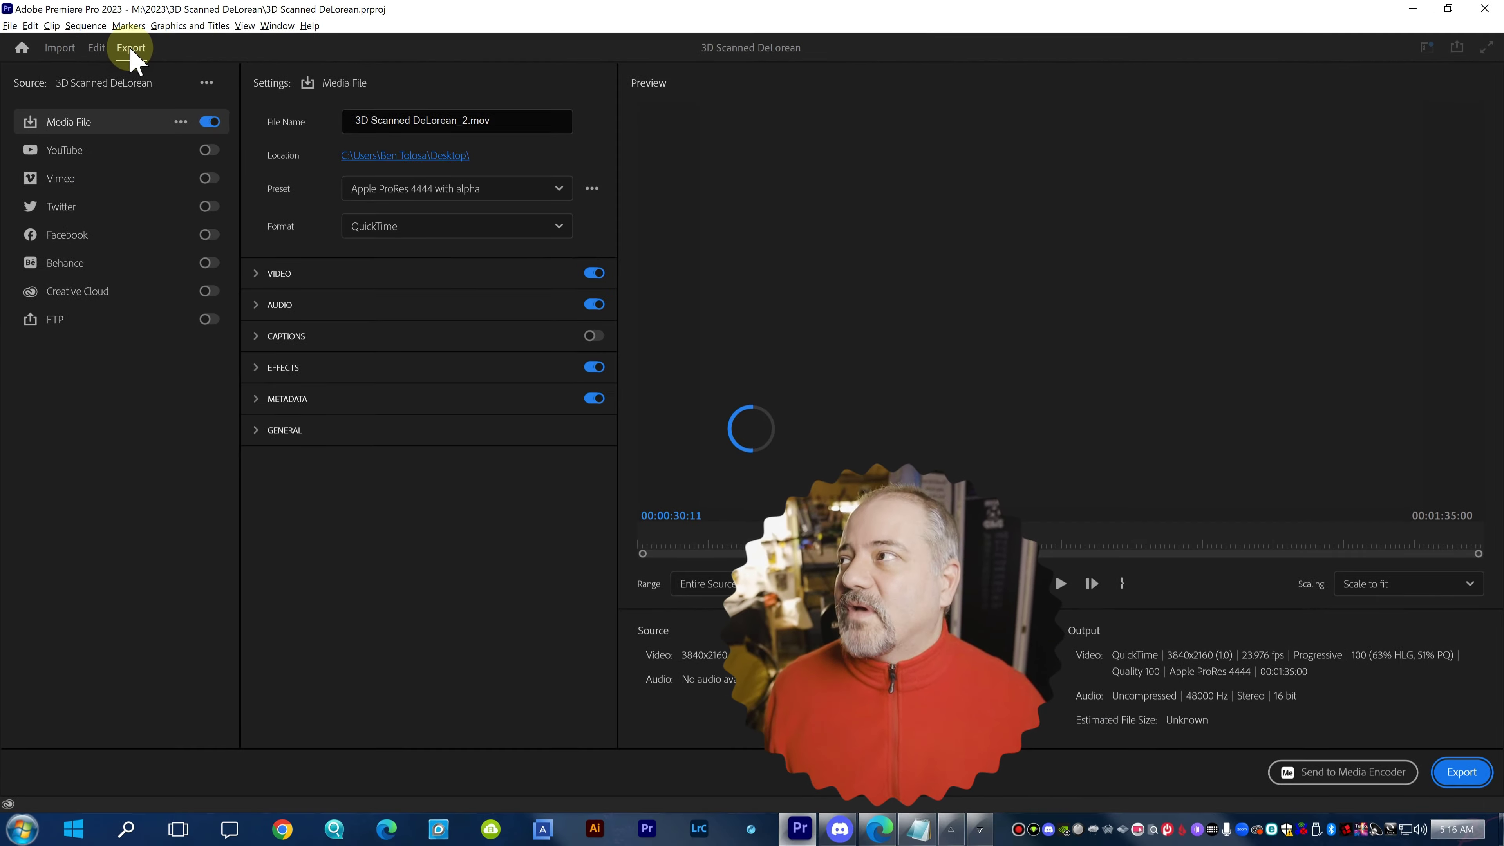
click(409, 155)
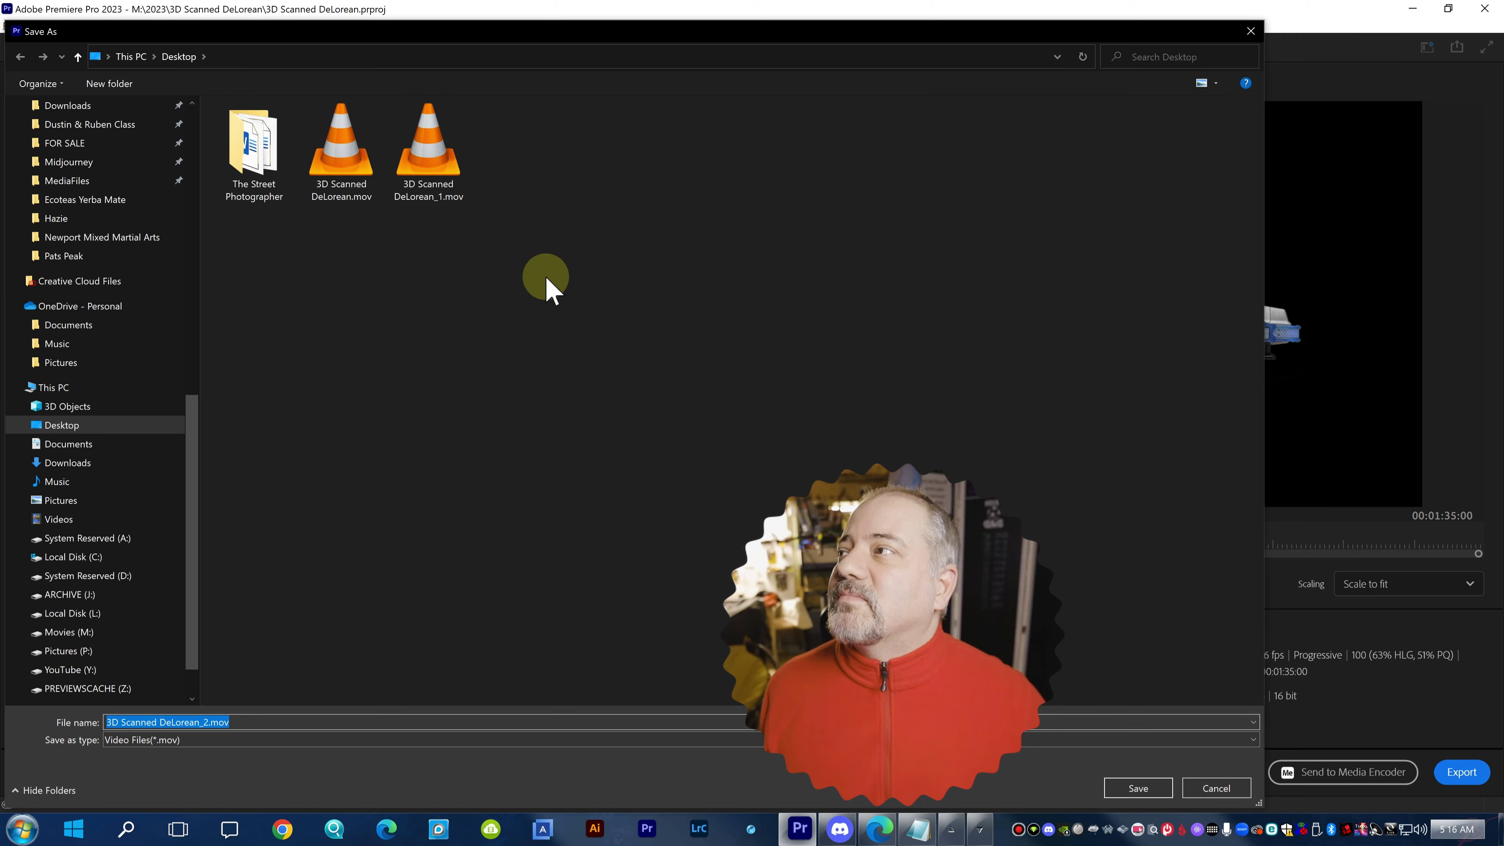
click(1127, 789)
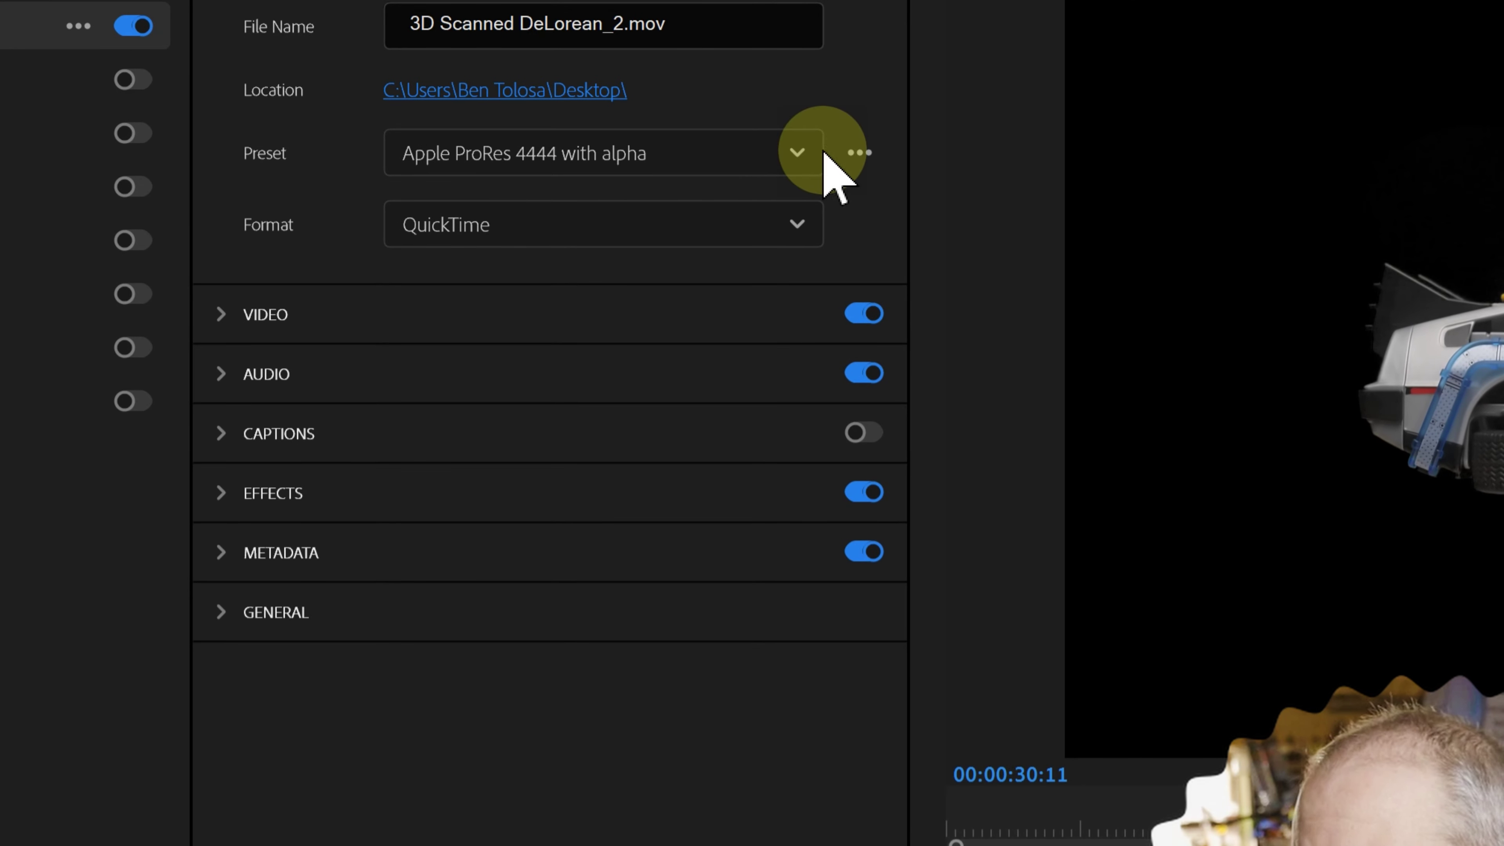
Keep QuickTime as the format and choose More presets from the Preset list
click(797, 224)
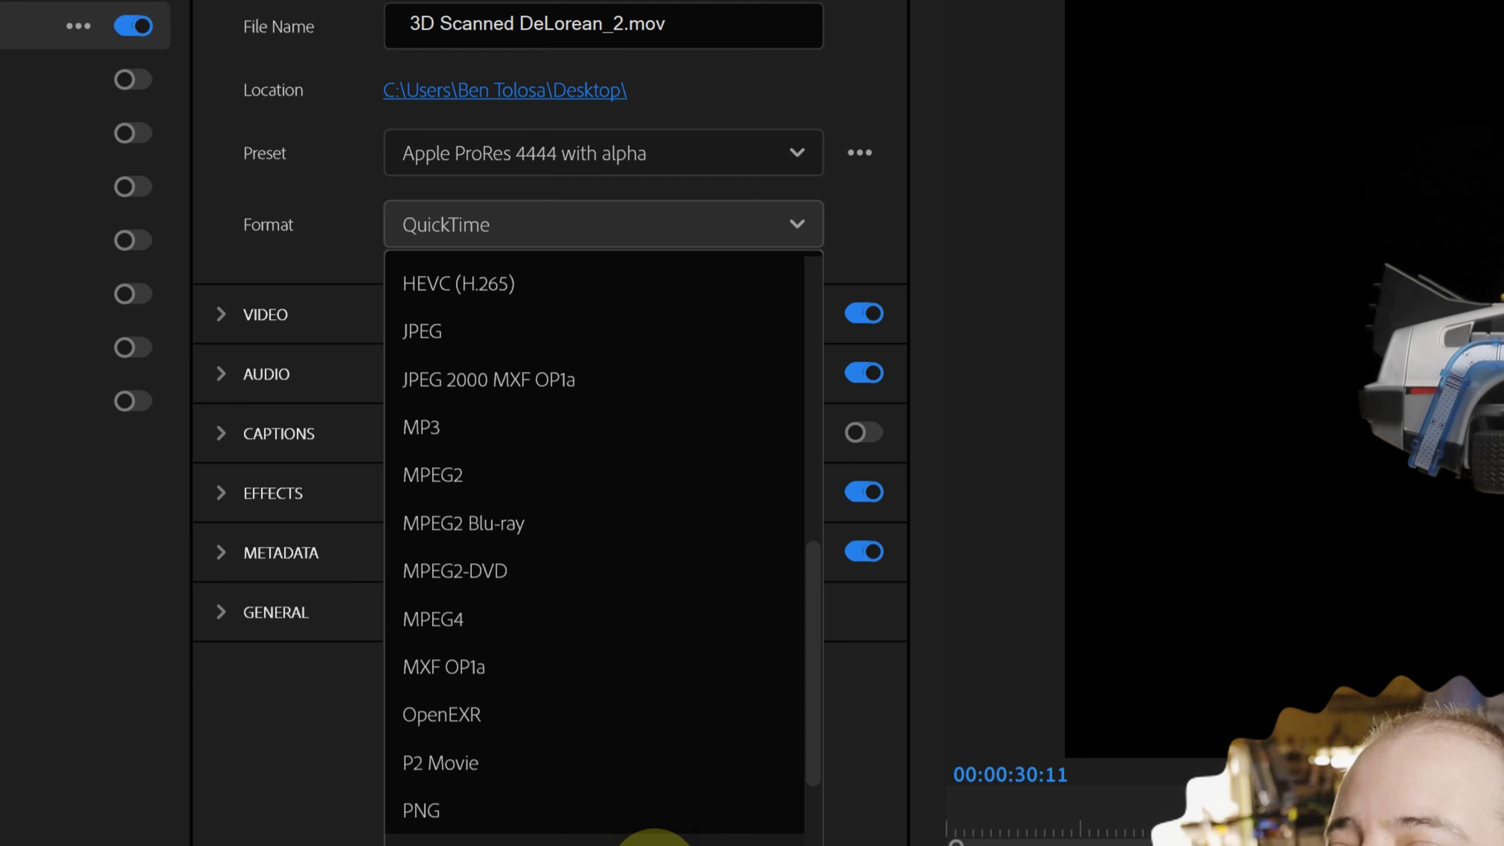
click(647, 839)
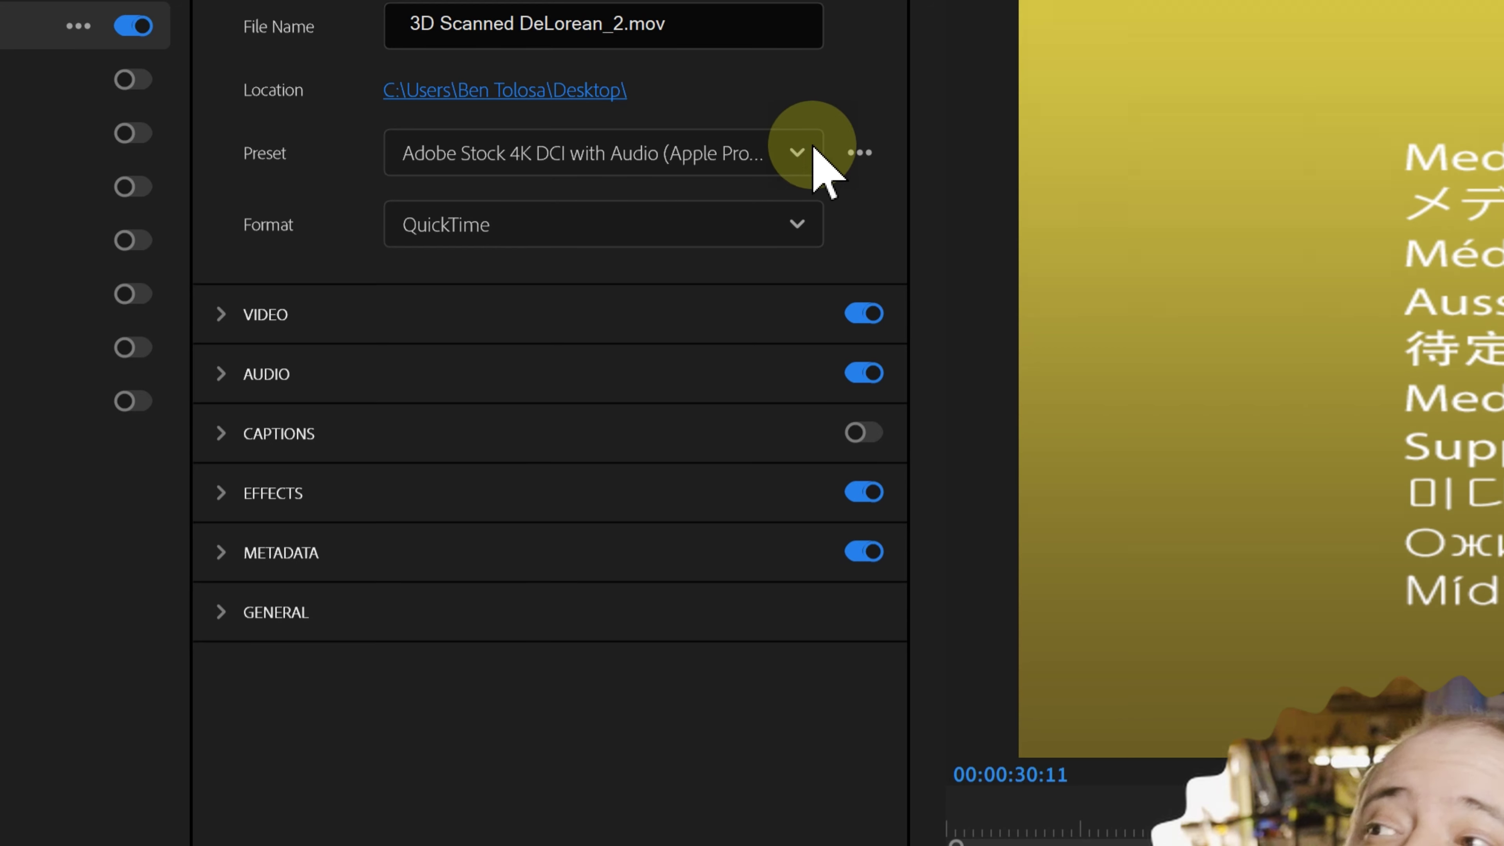
click(799, 155)
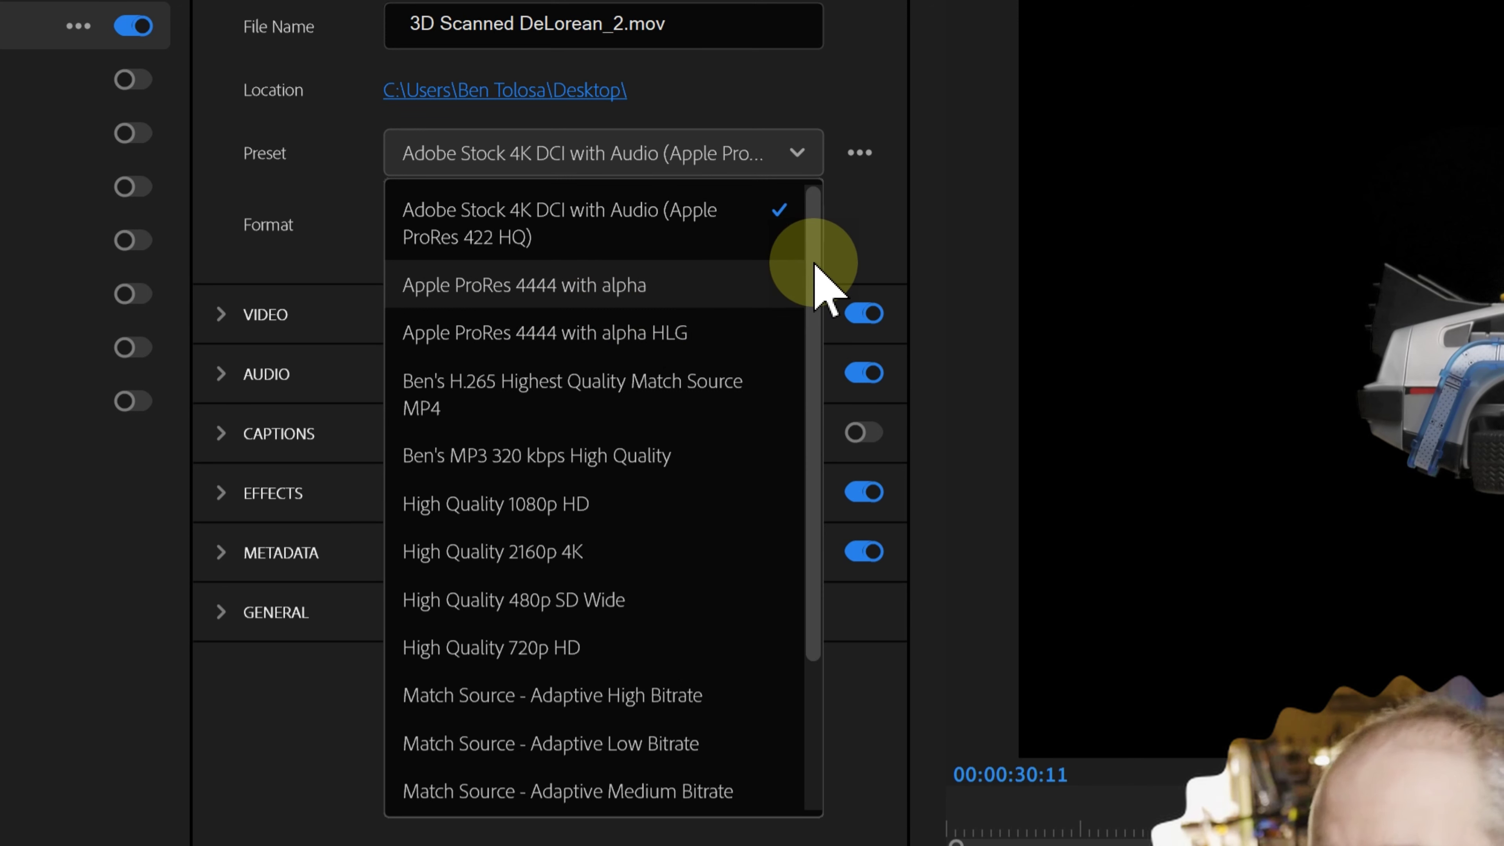
drag(816, 264, 819, 465)
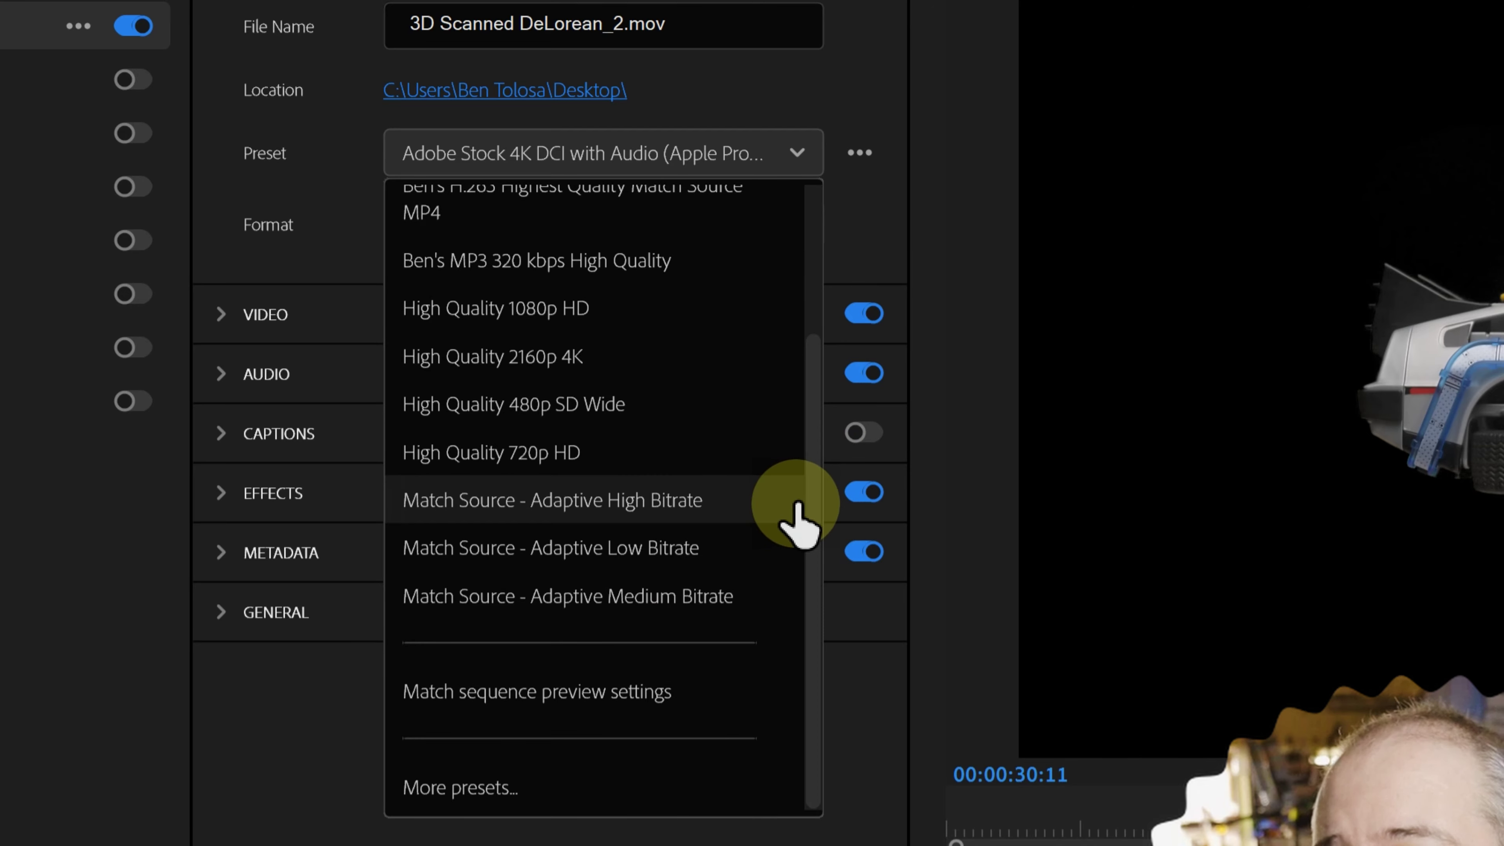
click(462, 789)
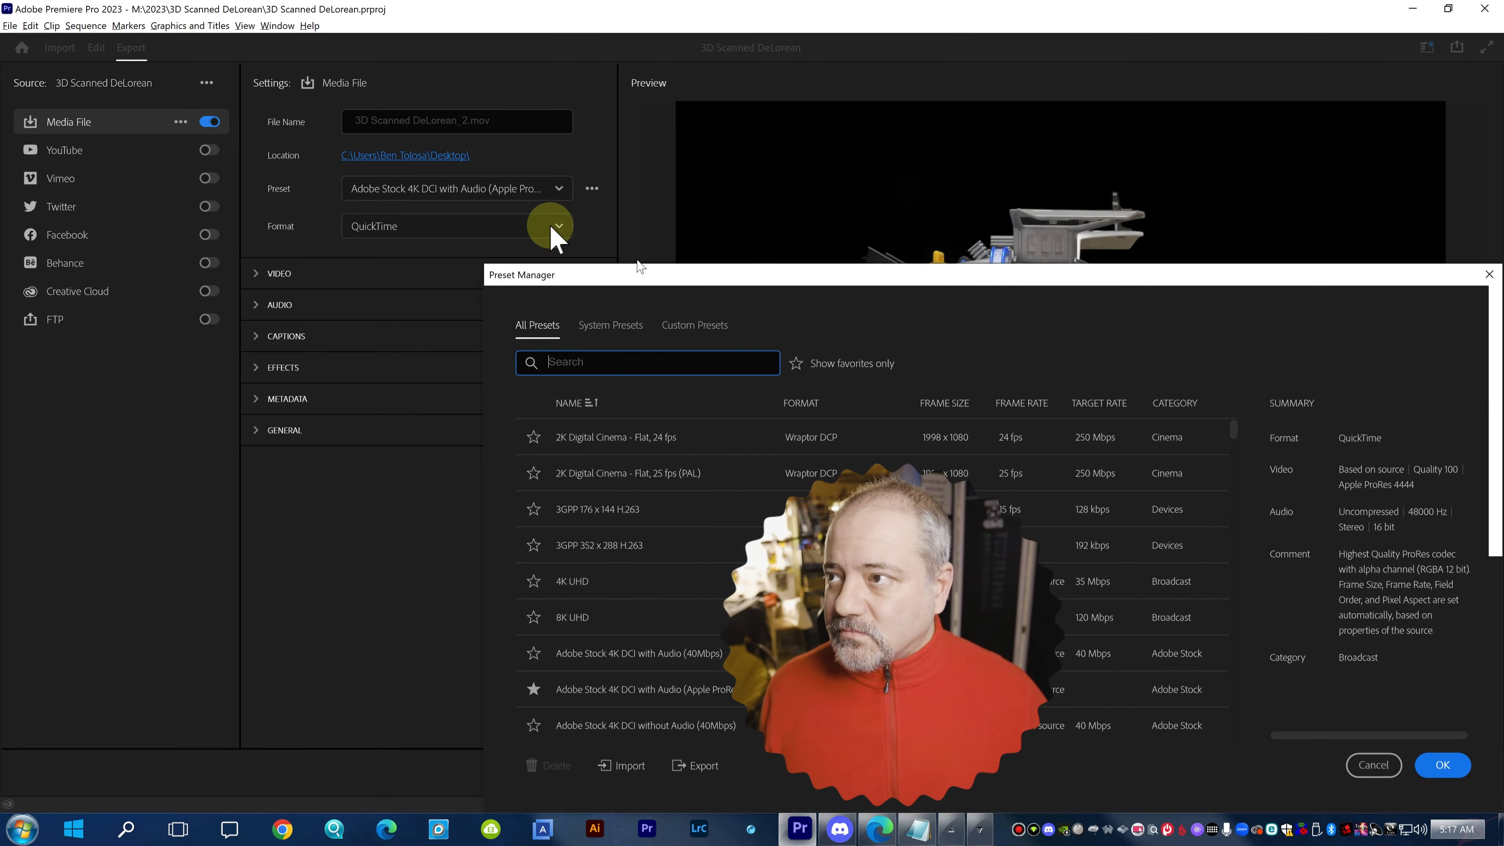
Move the Preset Manager aside and select the Apple ProRes 4444 with alpha preset
drag(639, 267, 406, 150)
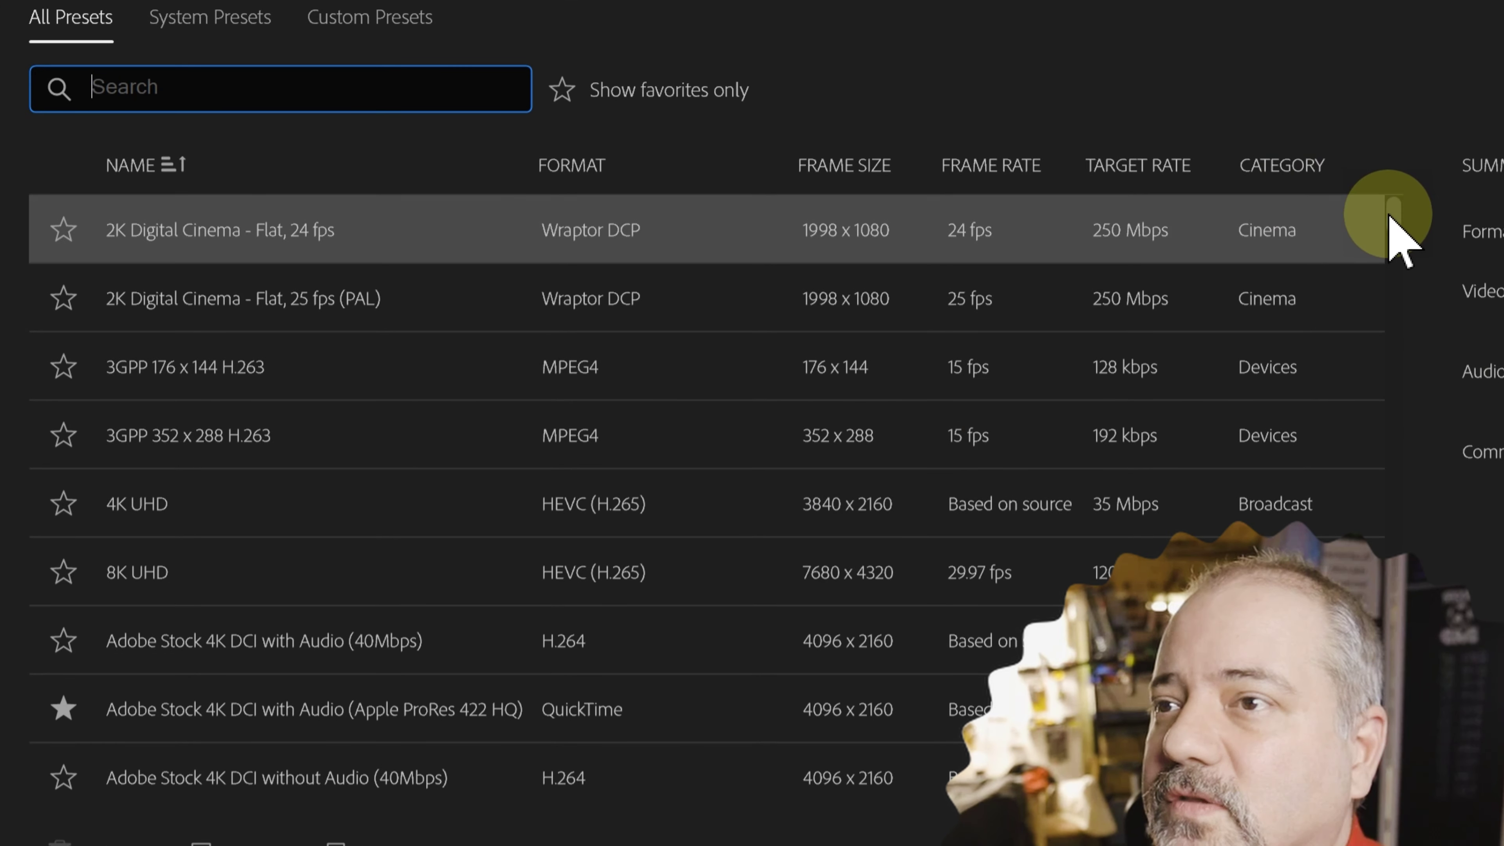
drag(1403, 228, 1345, 290)
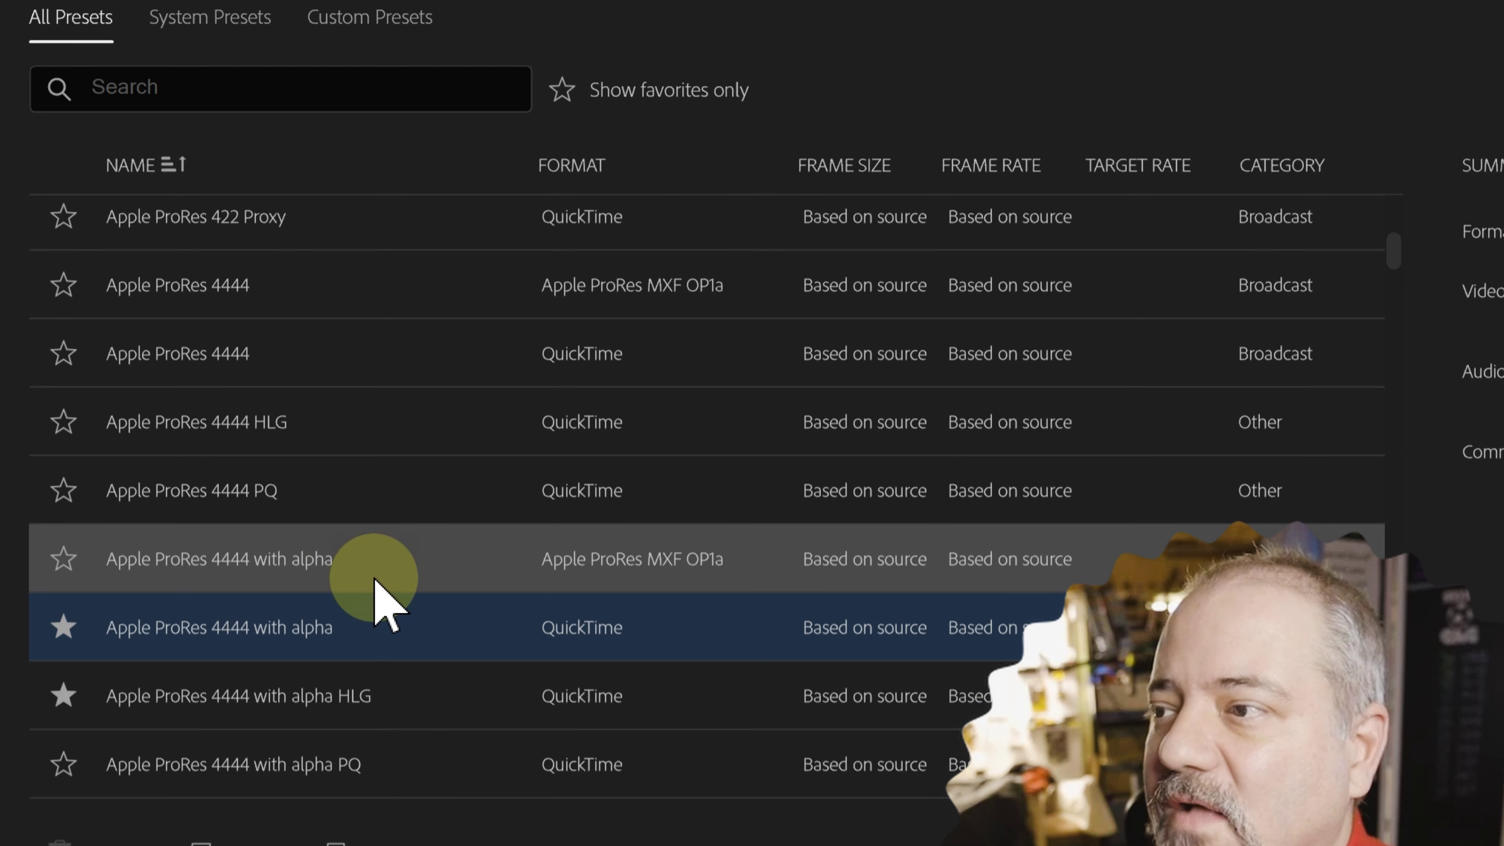
click(380, 632)
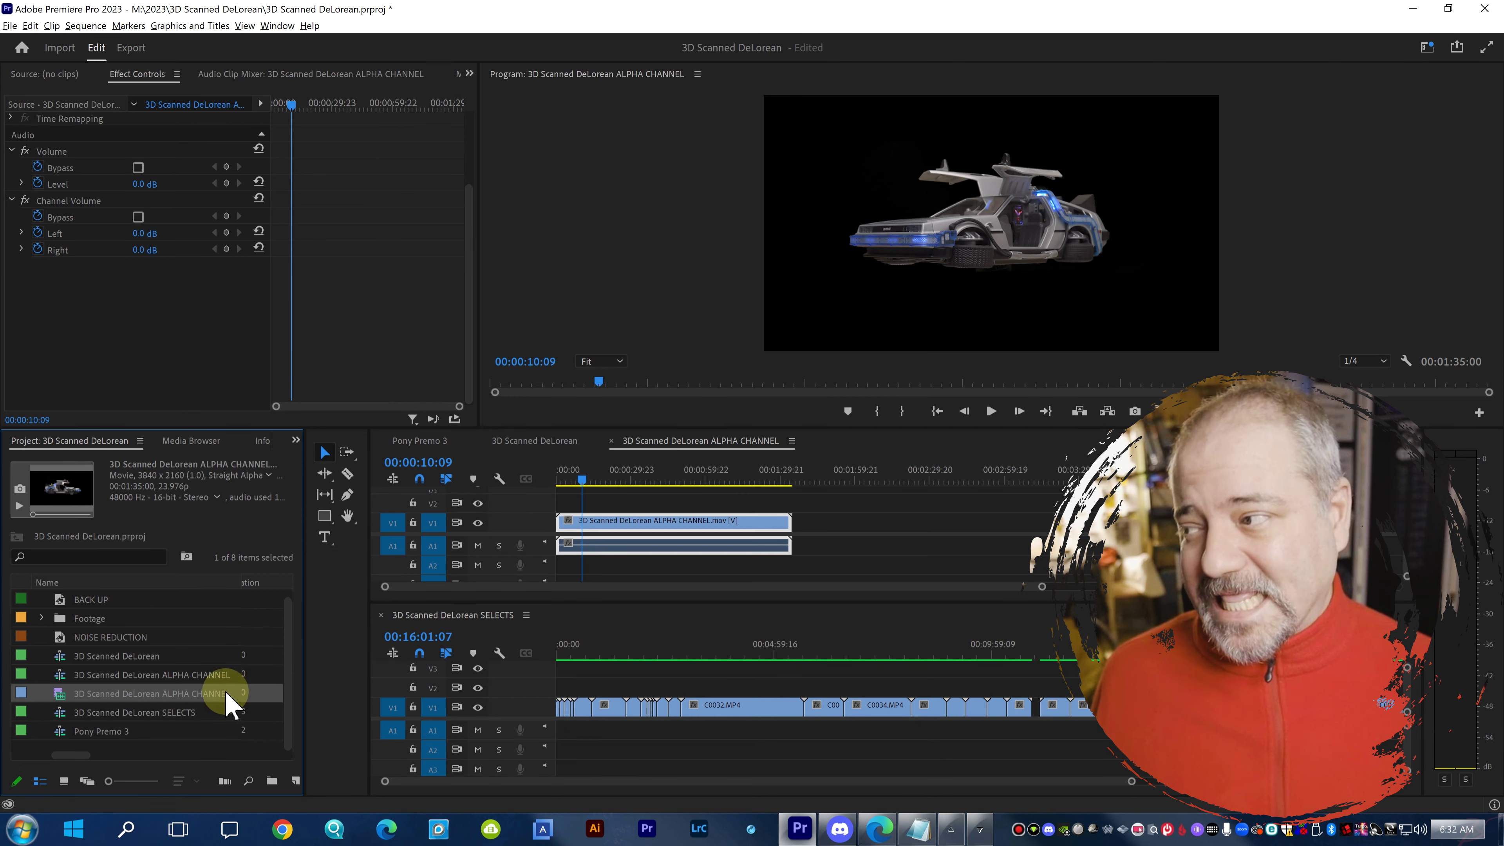
click(687, 527)
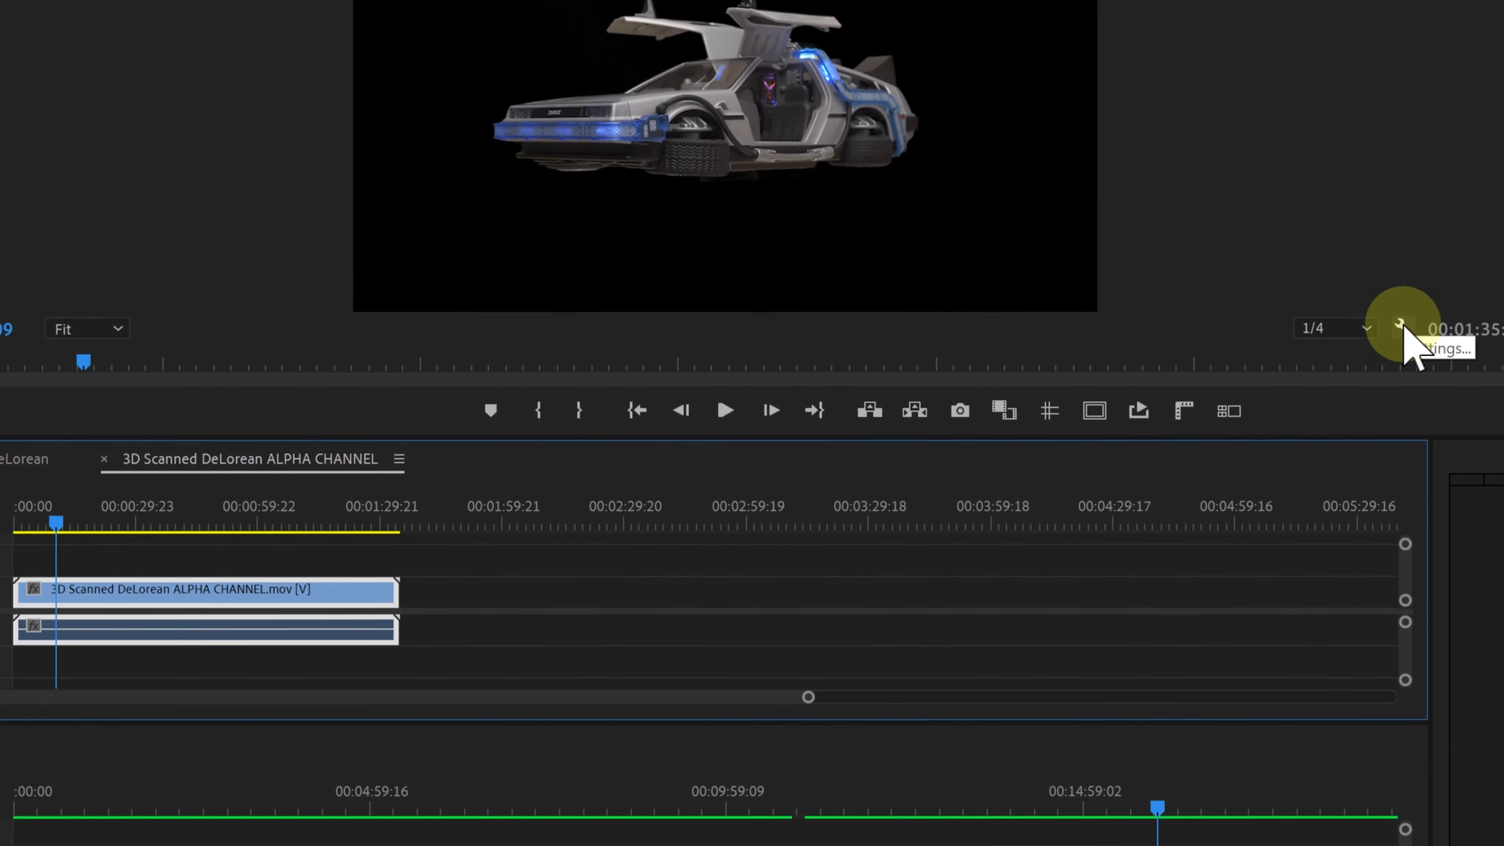
click(1402, 334)
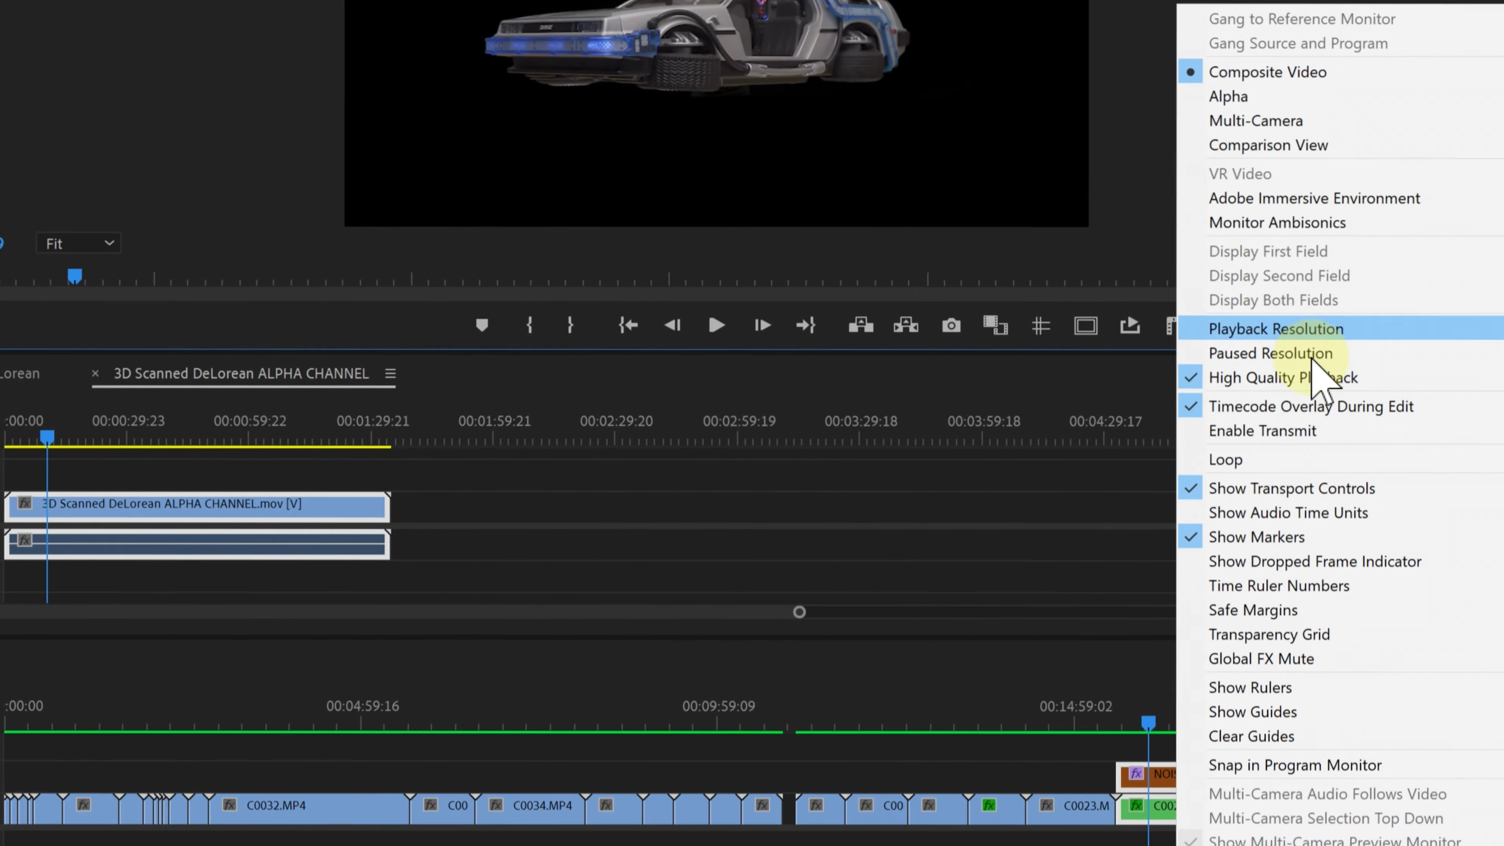
click(1260, 633)
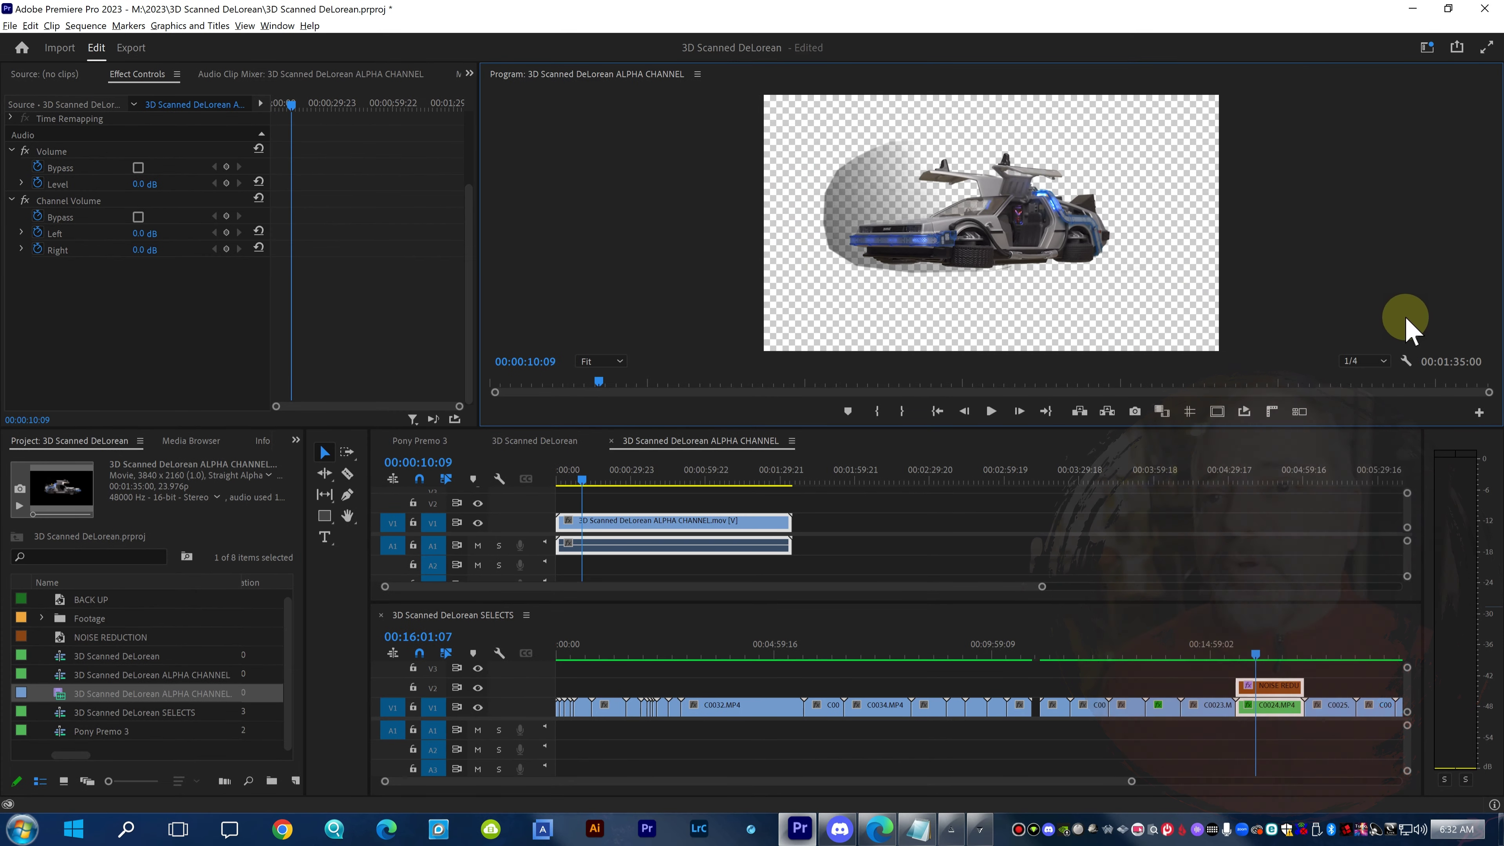
click(1405, 361)
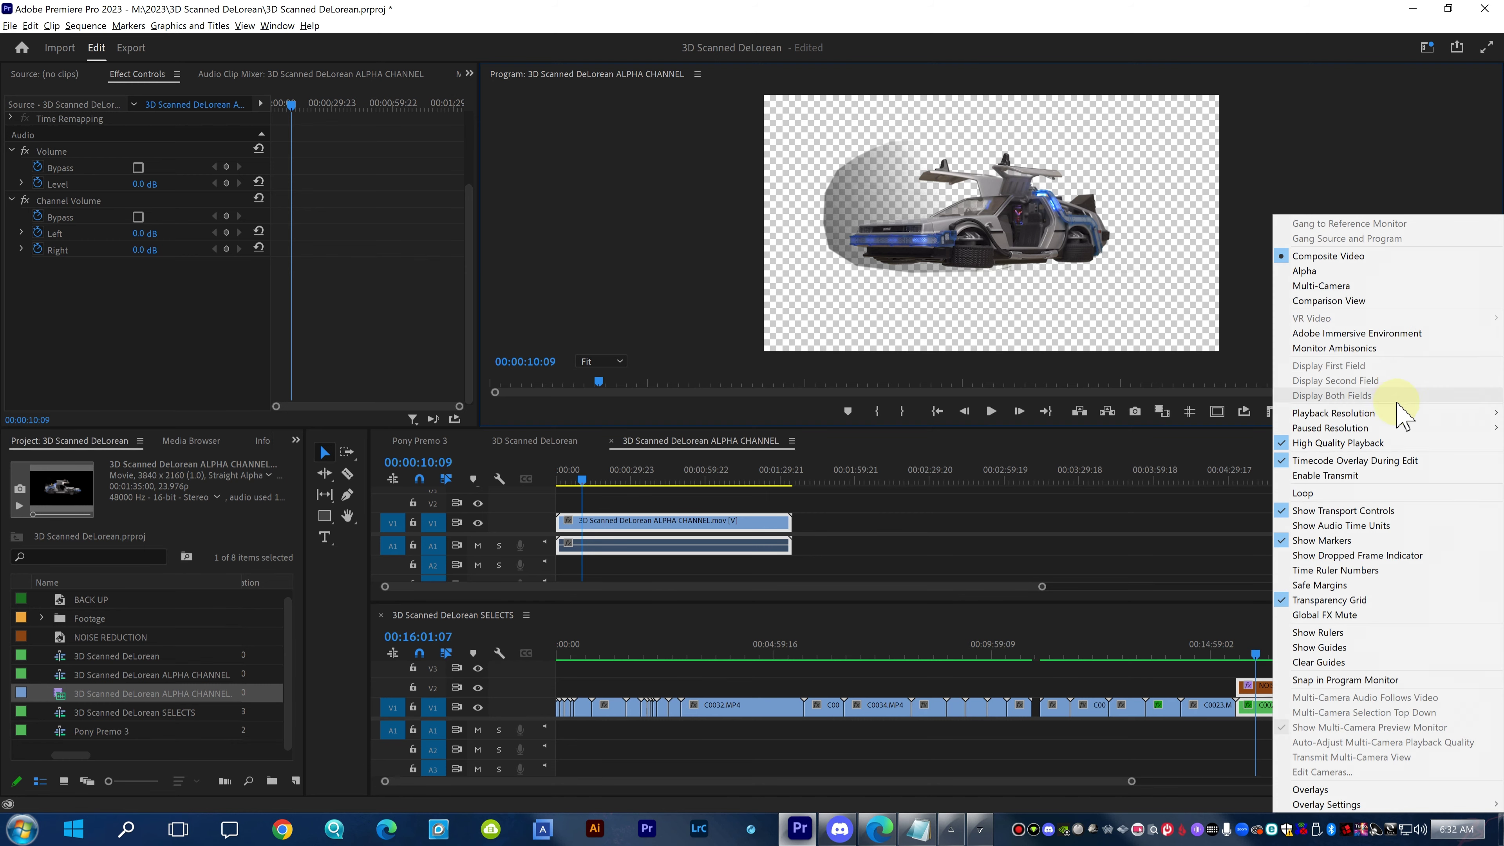
click(1369, 599)
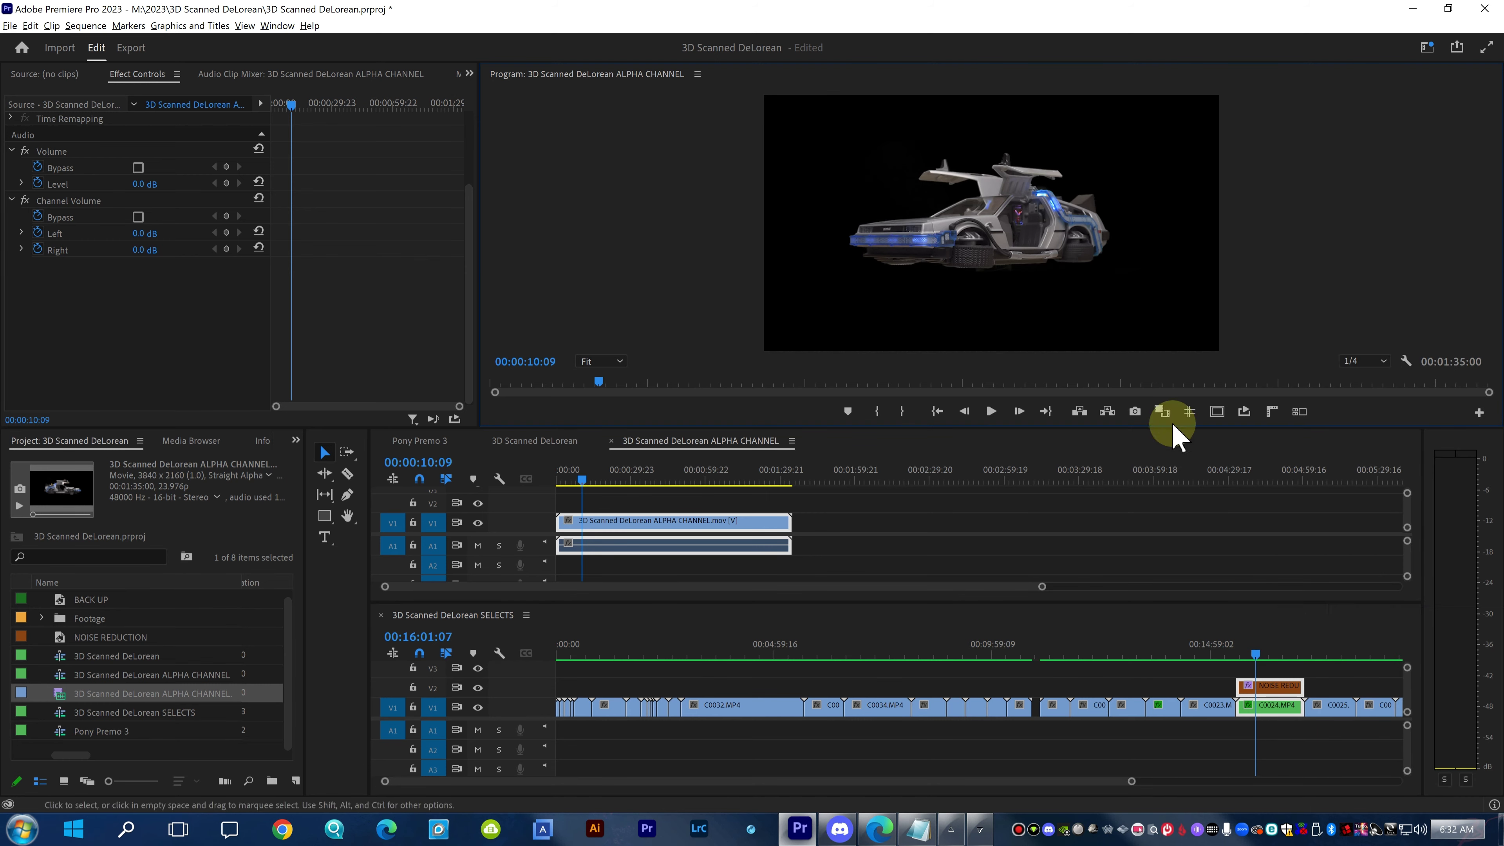
Search effects for 'fin' and apply Find Edges to the DeLorean clip
click(296, 442)
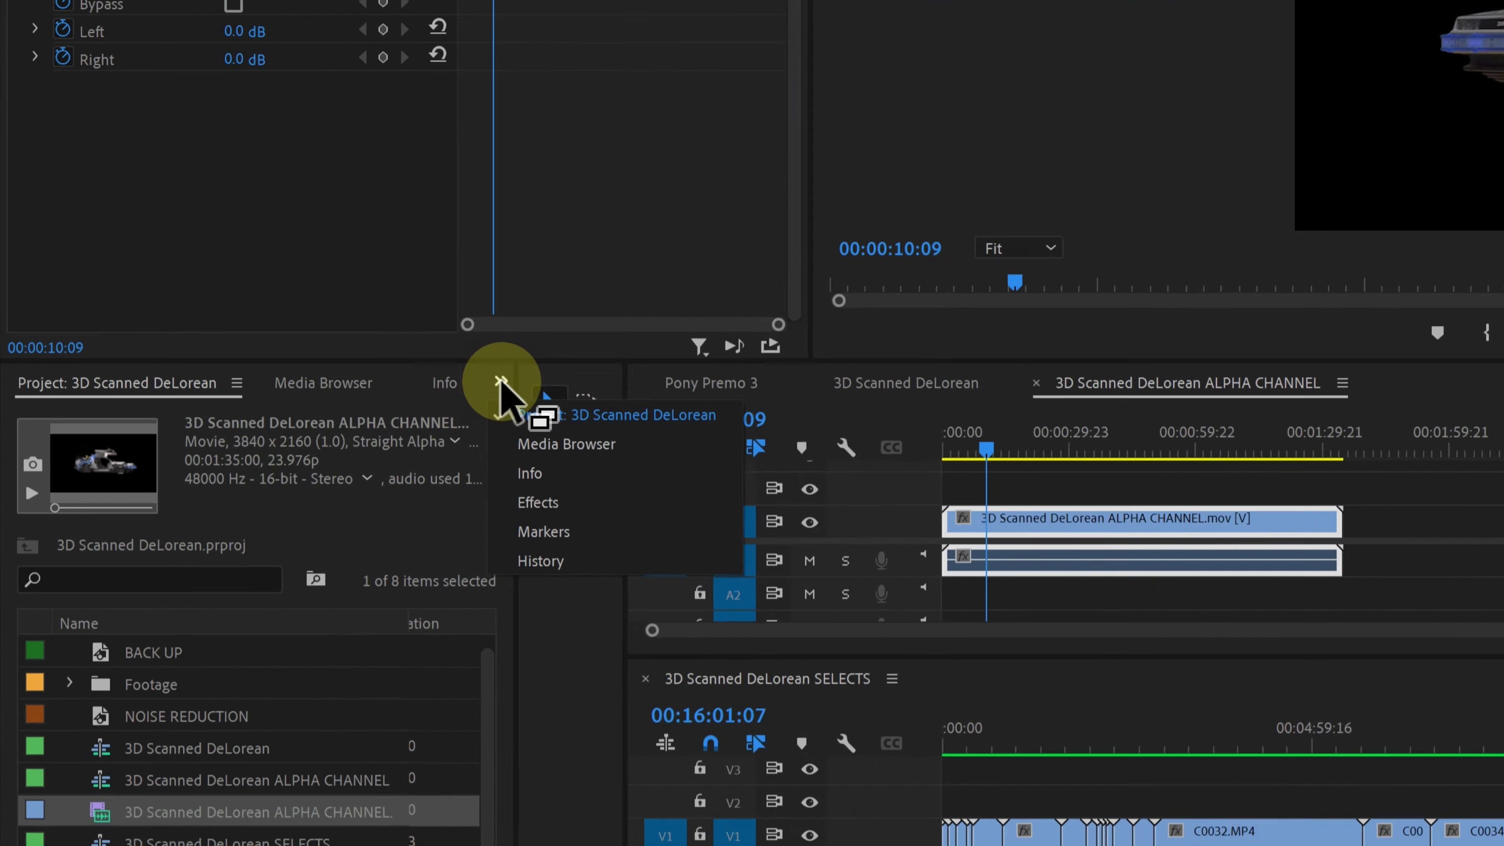
click(327, 510)
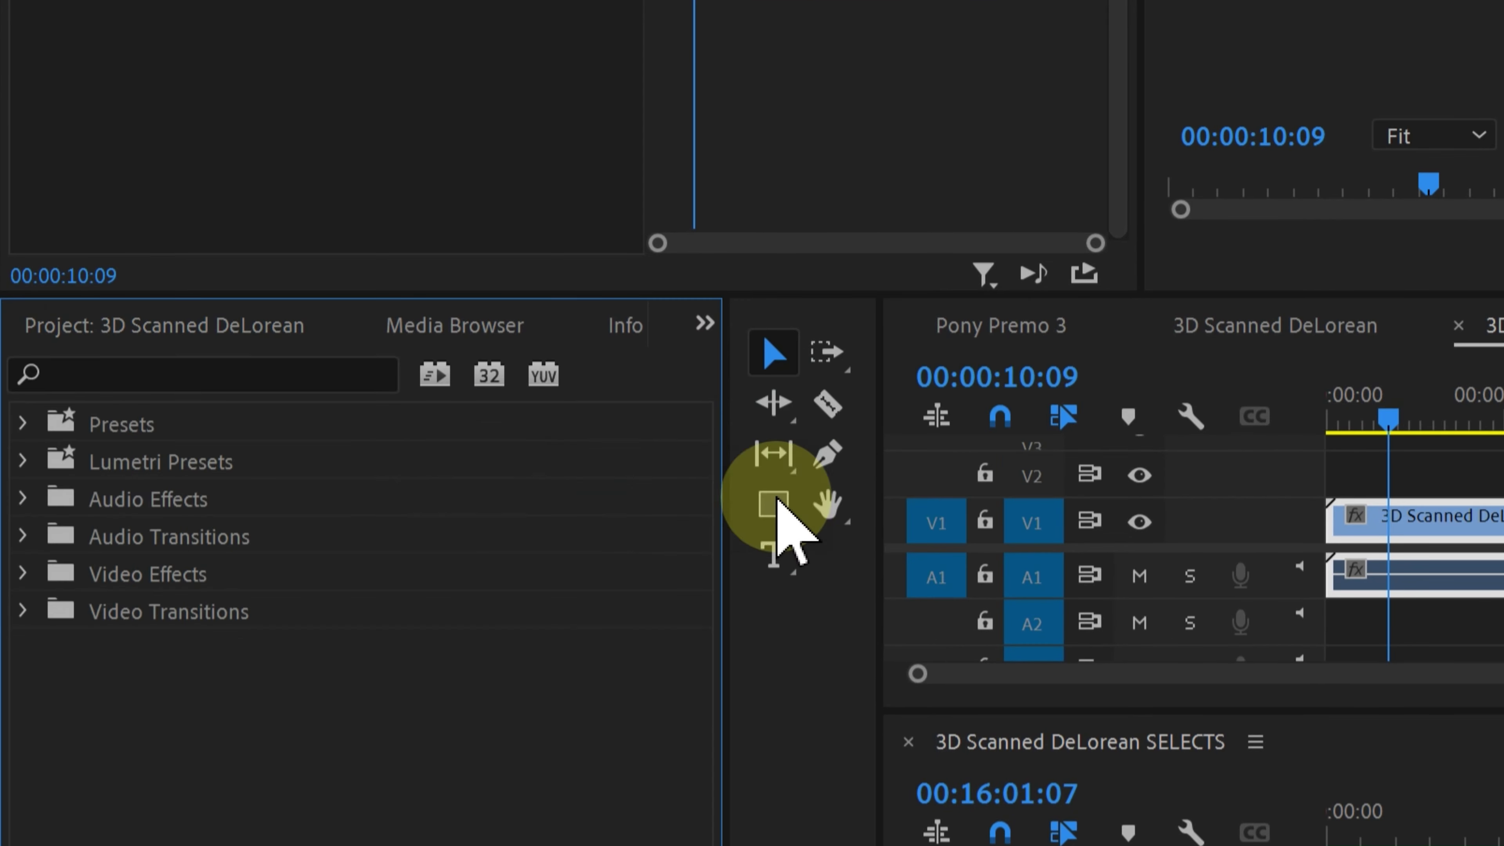
click(303, 375)
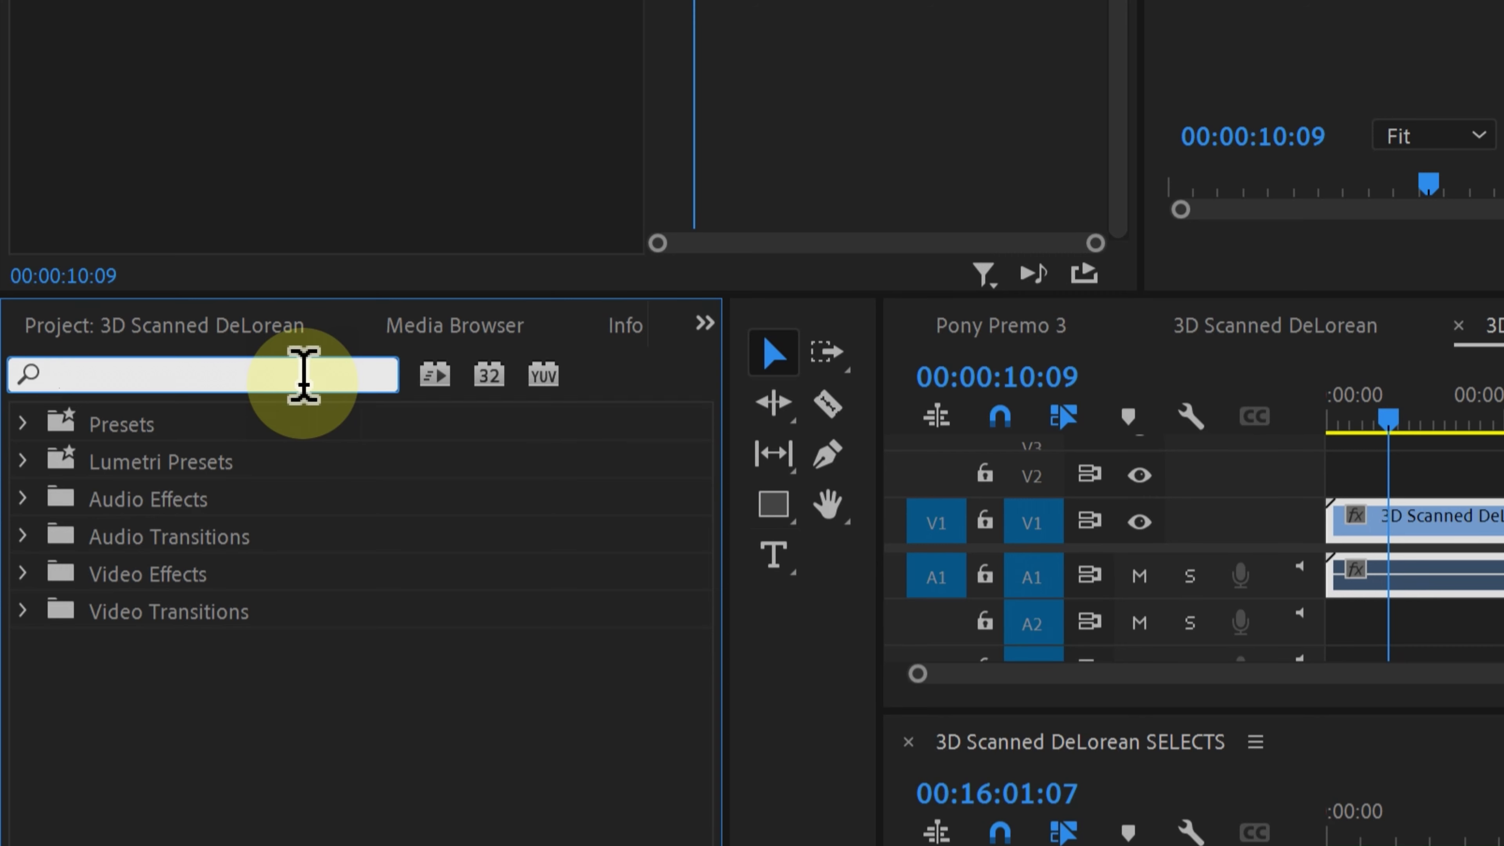
text(find)
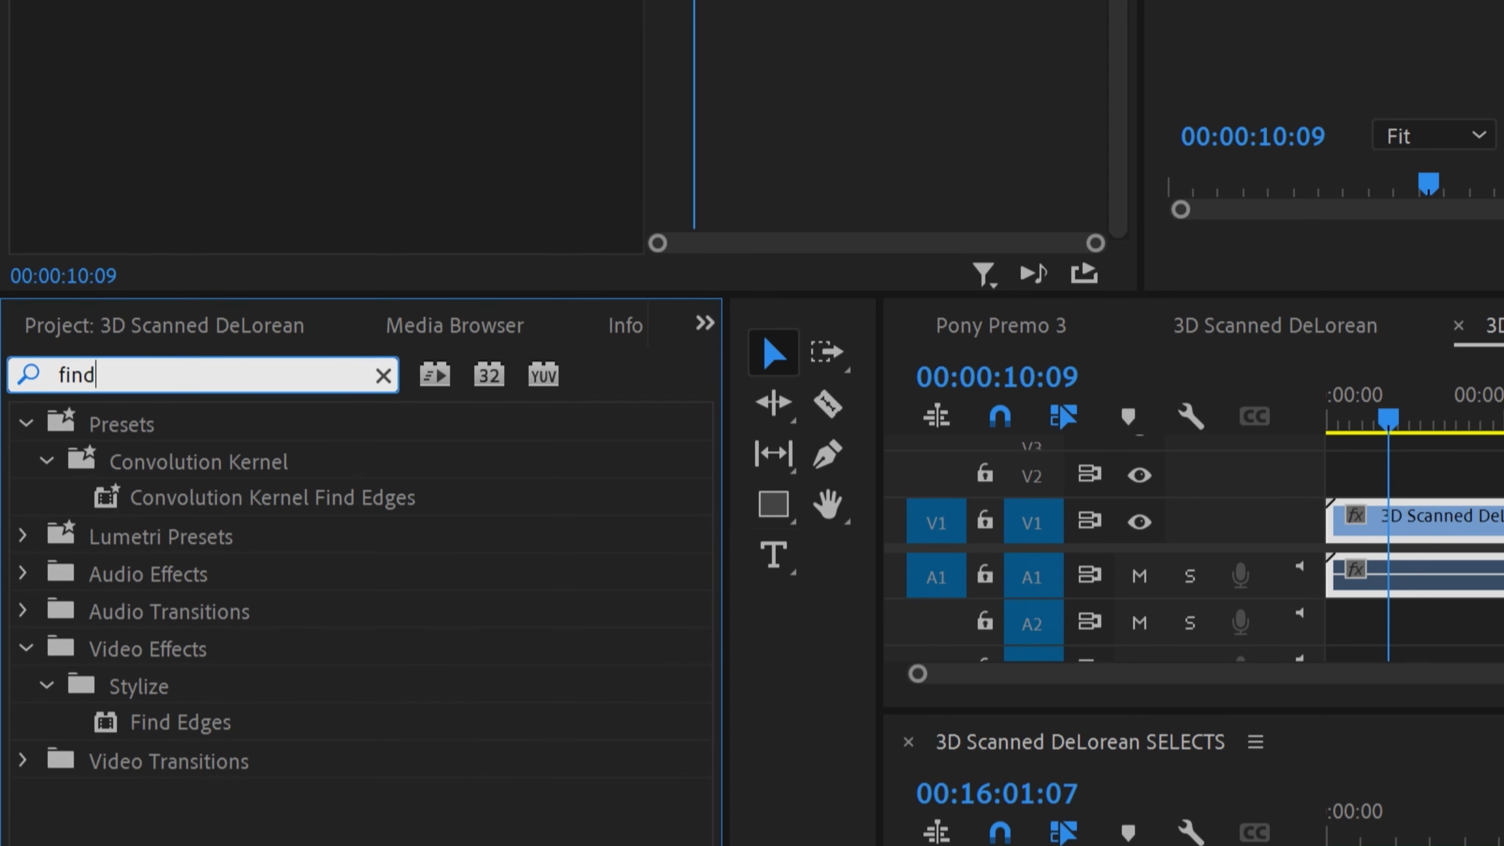
click(257, 719)
drag(259, 720, 1503, 514)
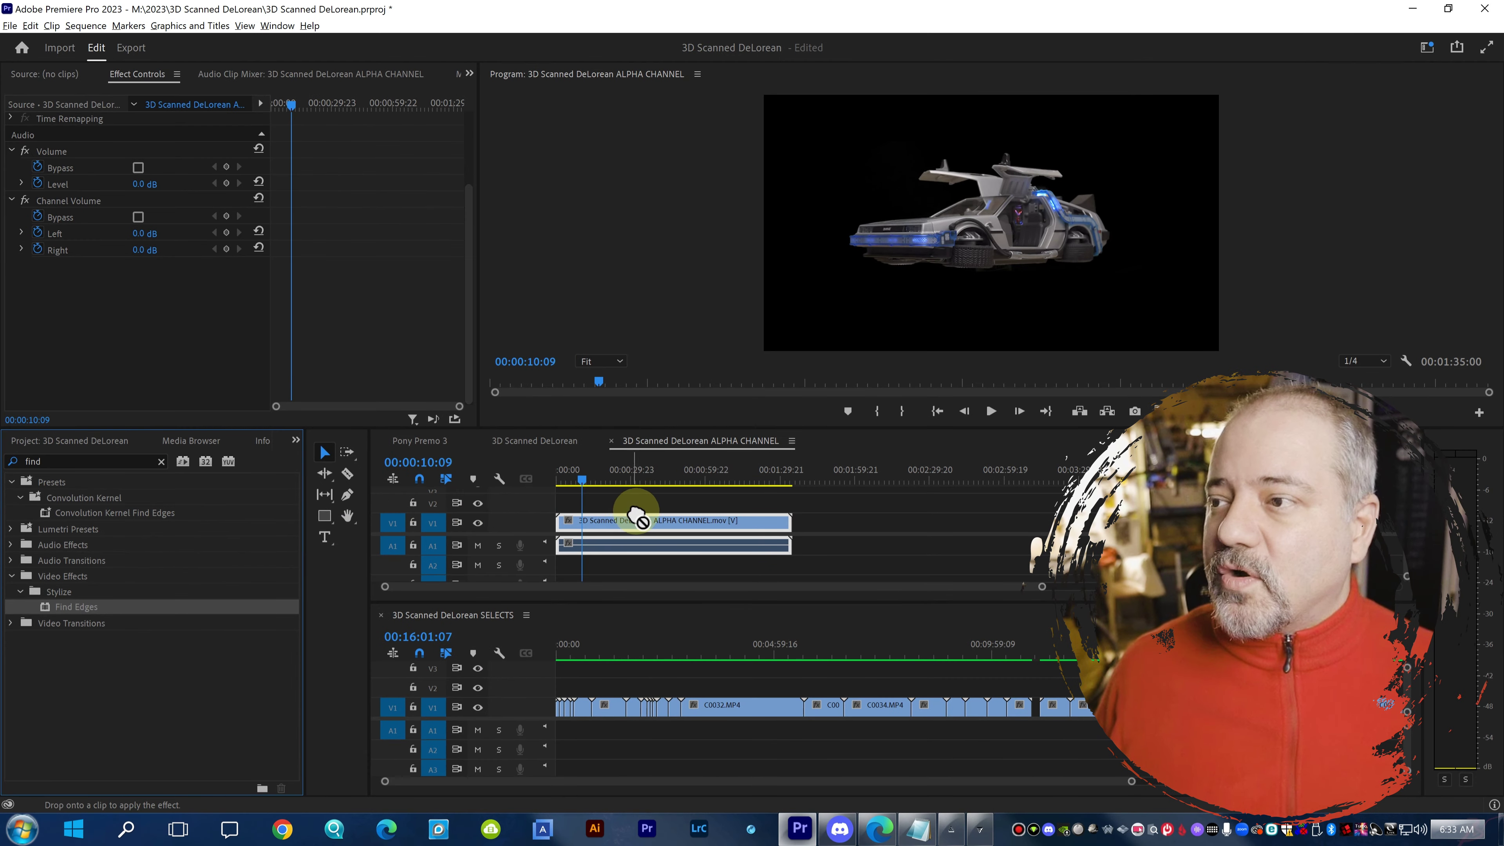
drag(647, 520, 648, 520)
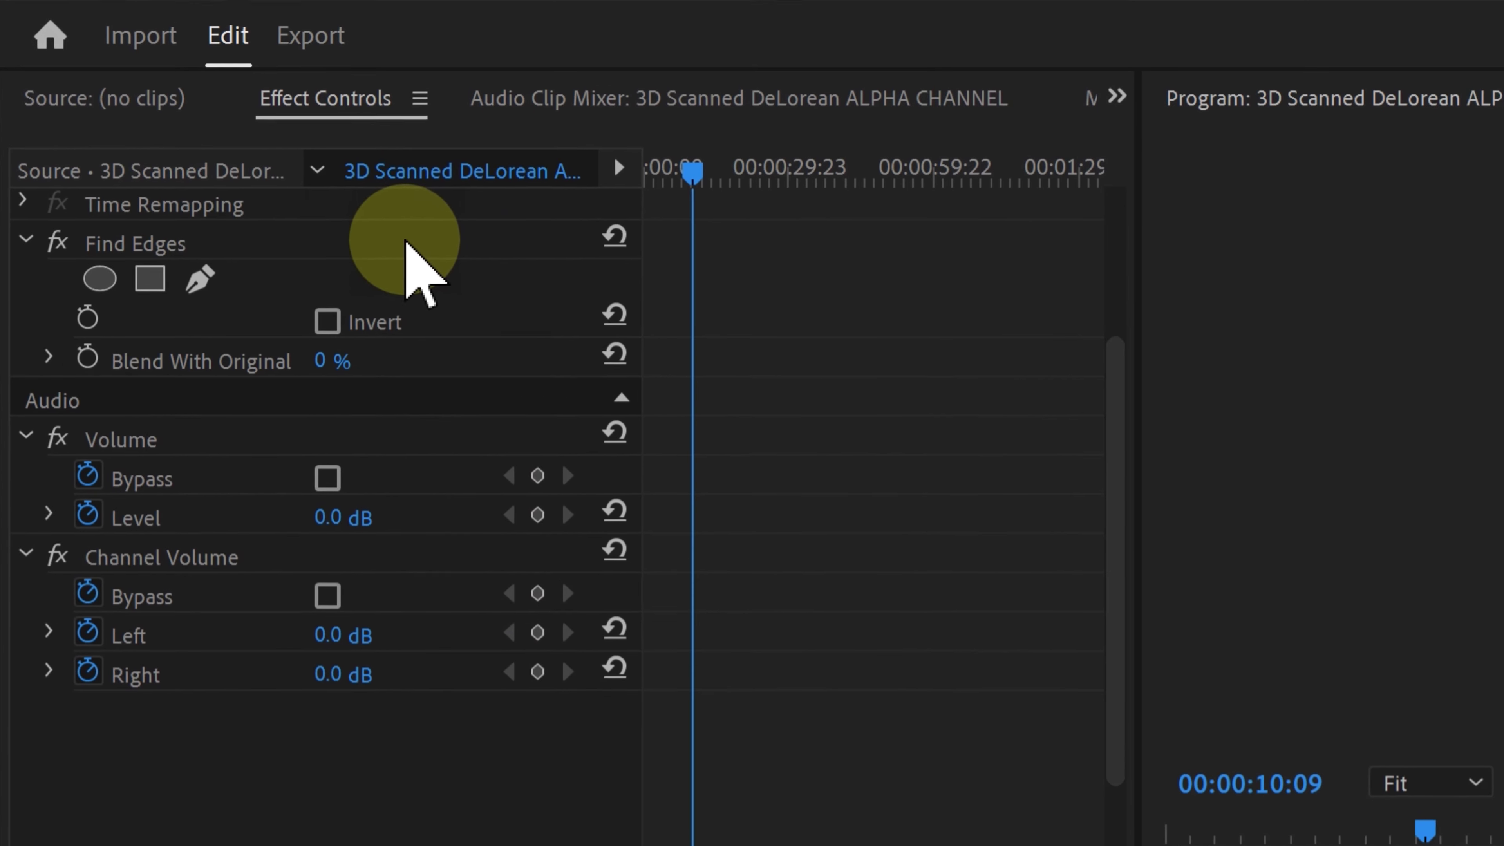
Turn on Invert in Find Edges and set Blend With Original to 50
click(363, 244)
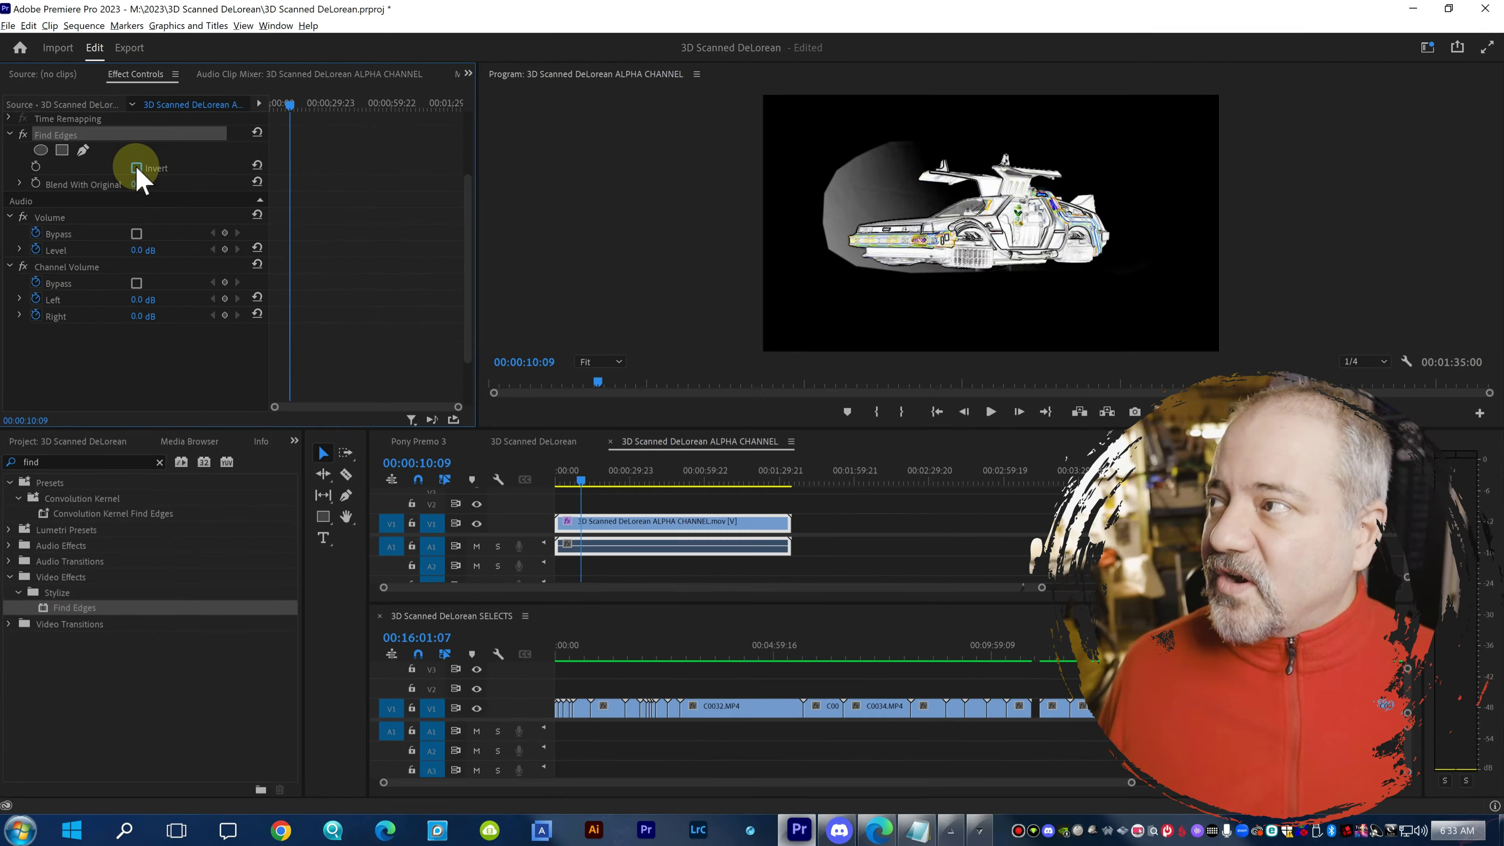
click(136, 168)
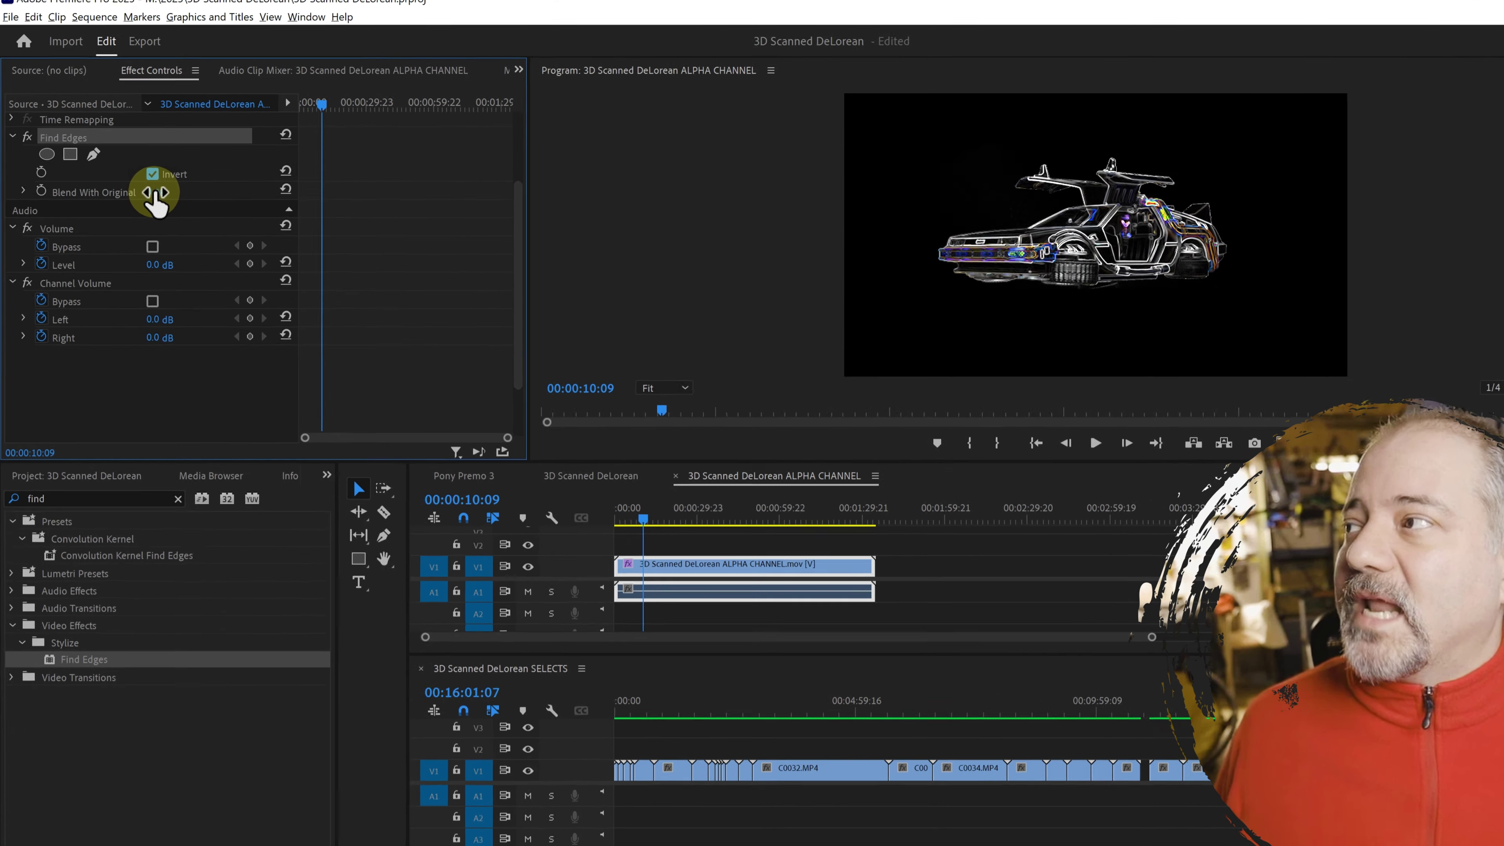
click(156, 191)
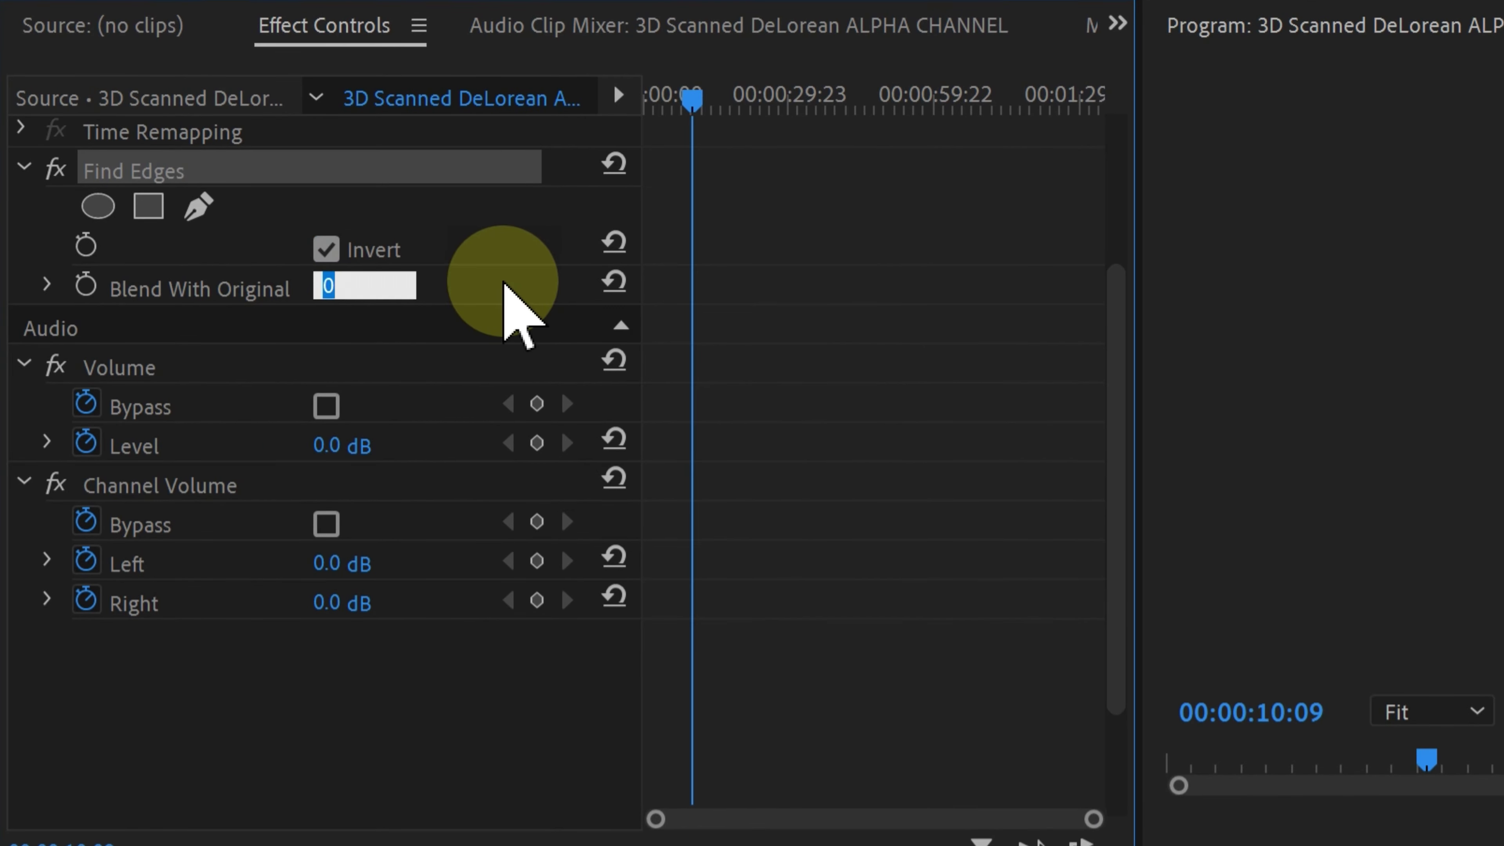
text(5)
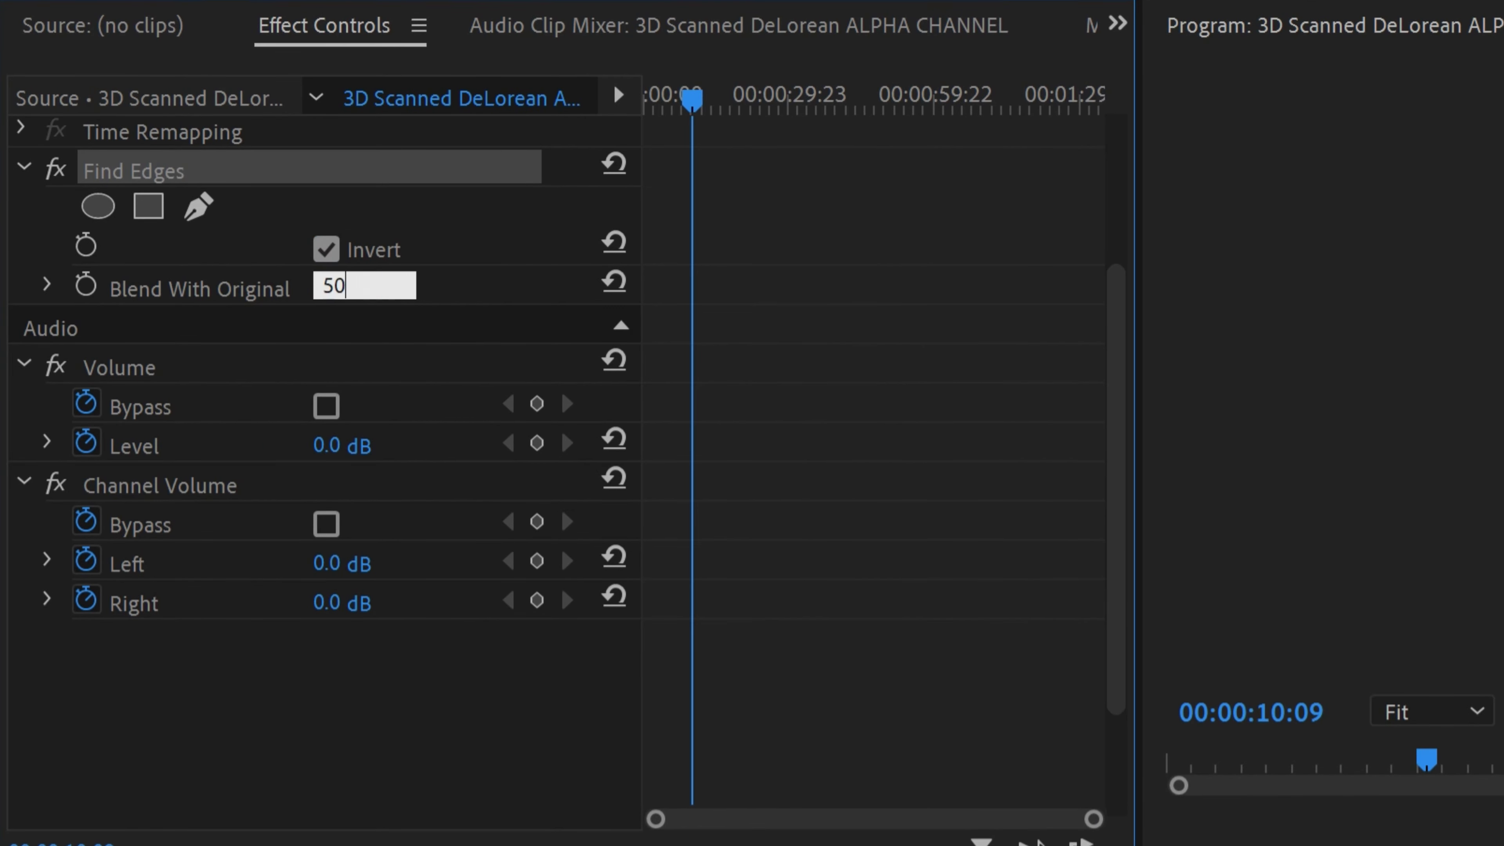
click(704, 193)
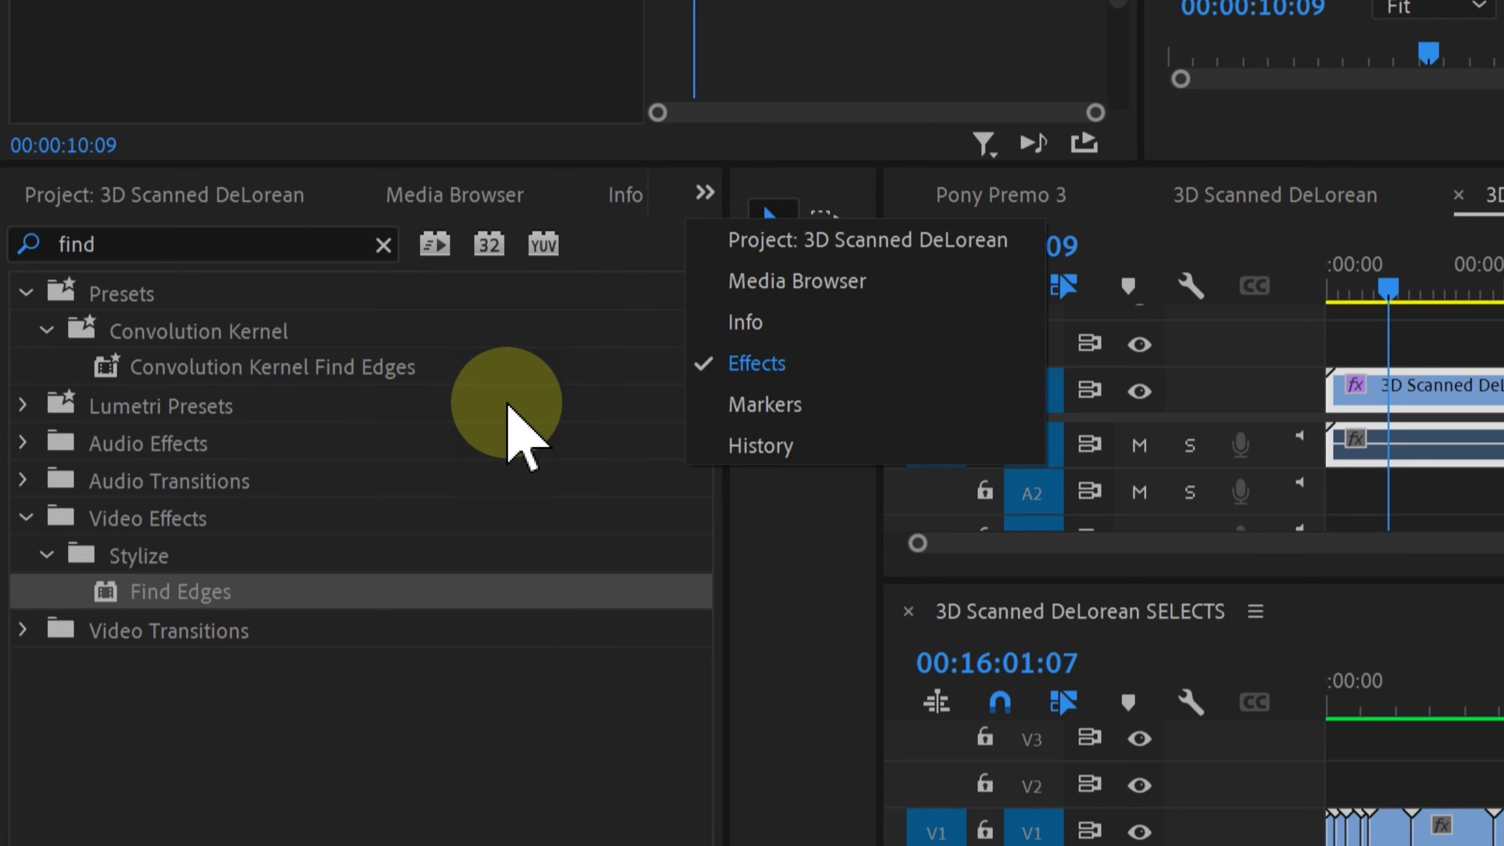
Search effects for 'tint' and apply Tint to the DeLorean clip
click(382, 244)
click(311, 240)
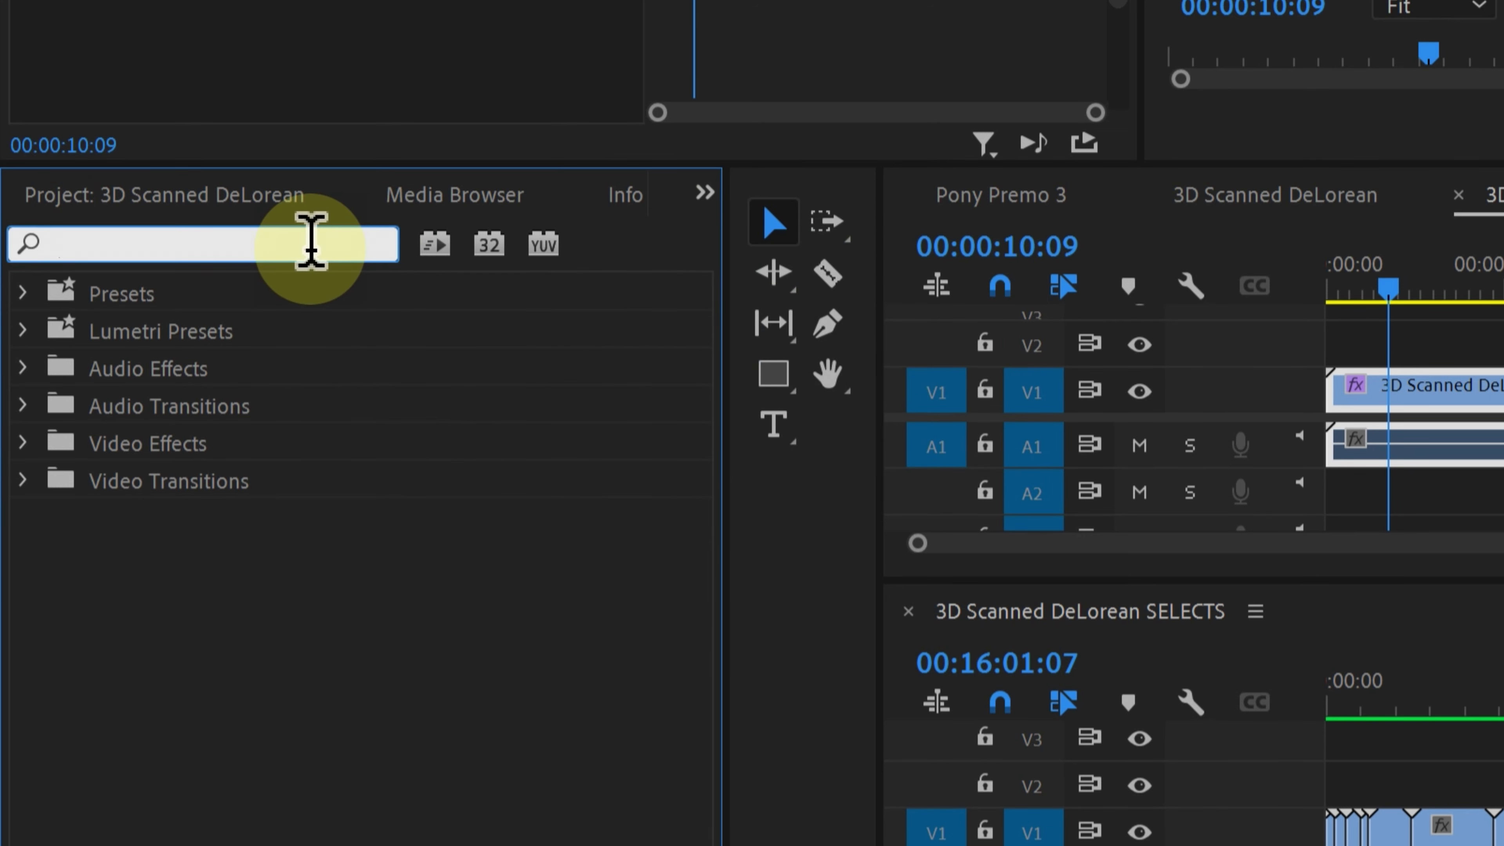
text(tint)
click(775, 261)
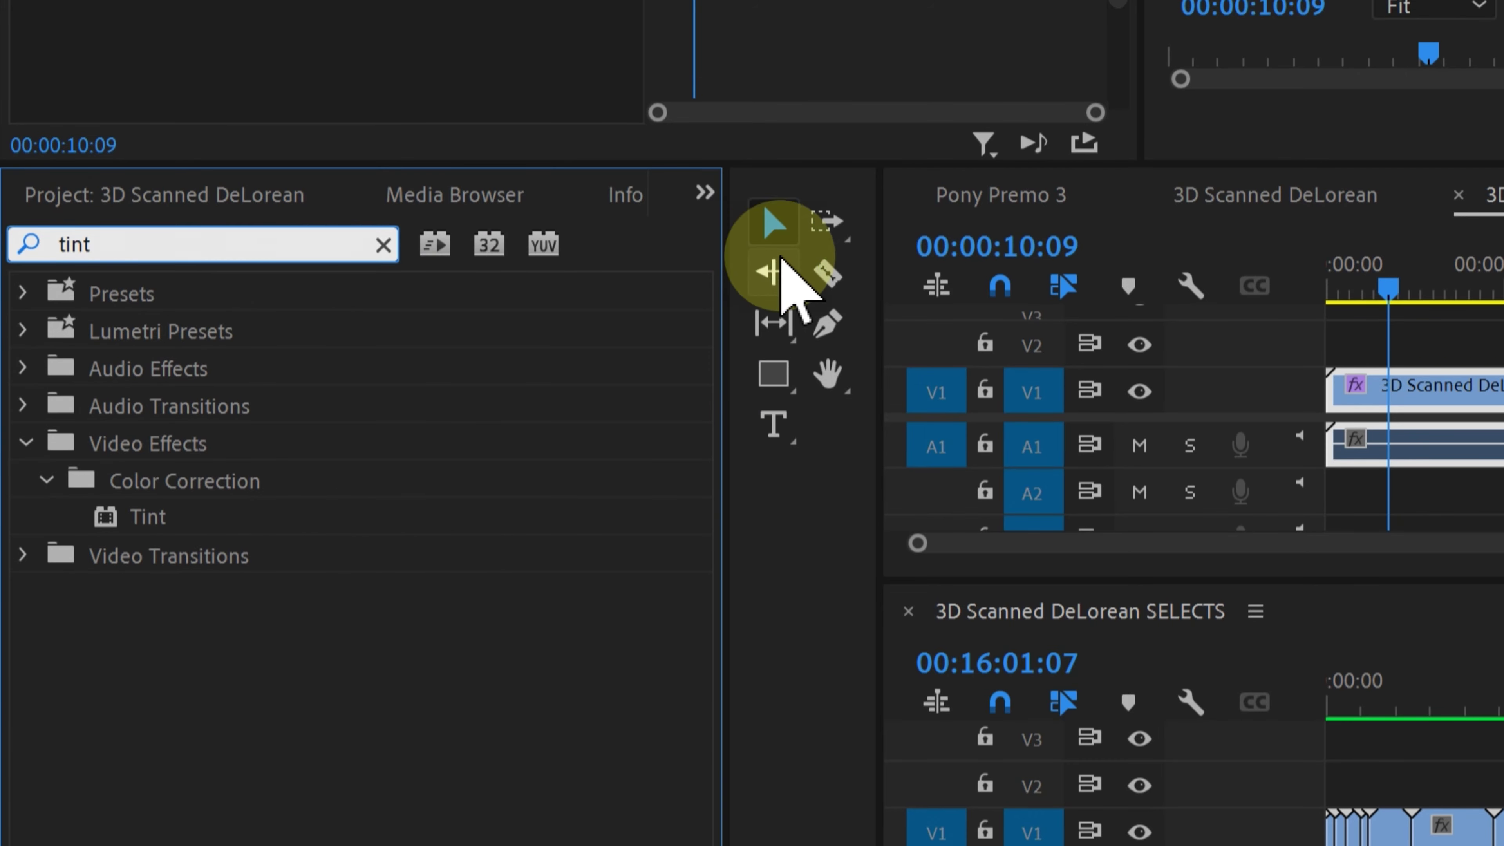
drag(282, 519, 1260, 457)
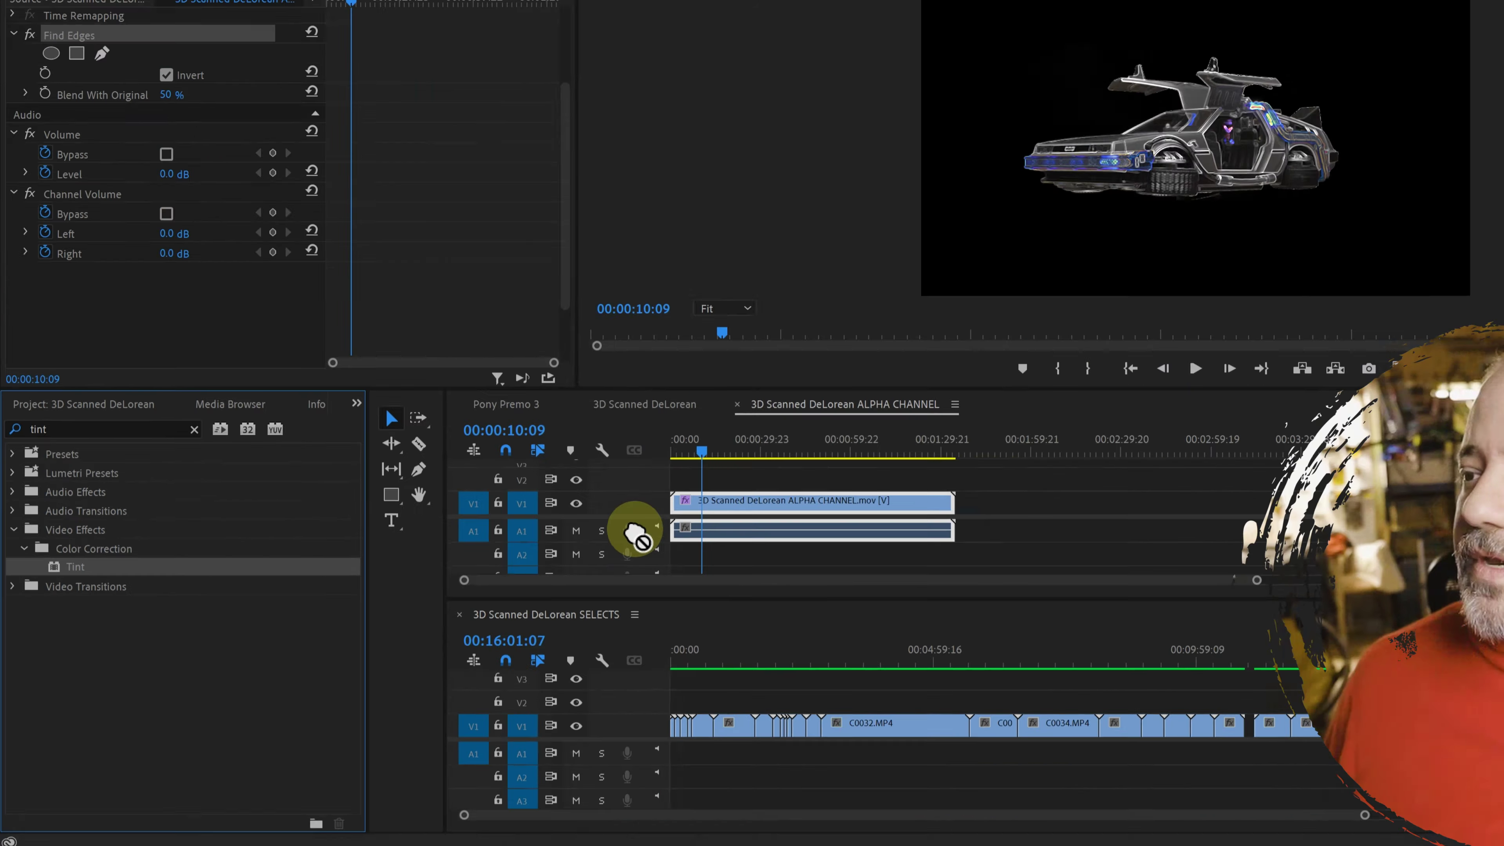
drag(635, 533, 769, 504)
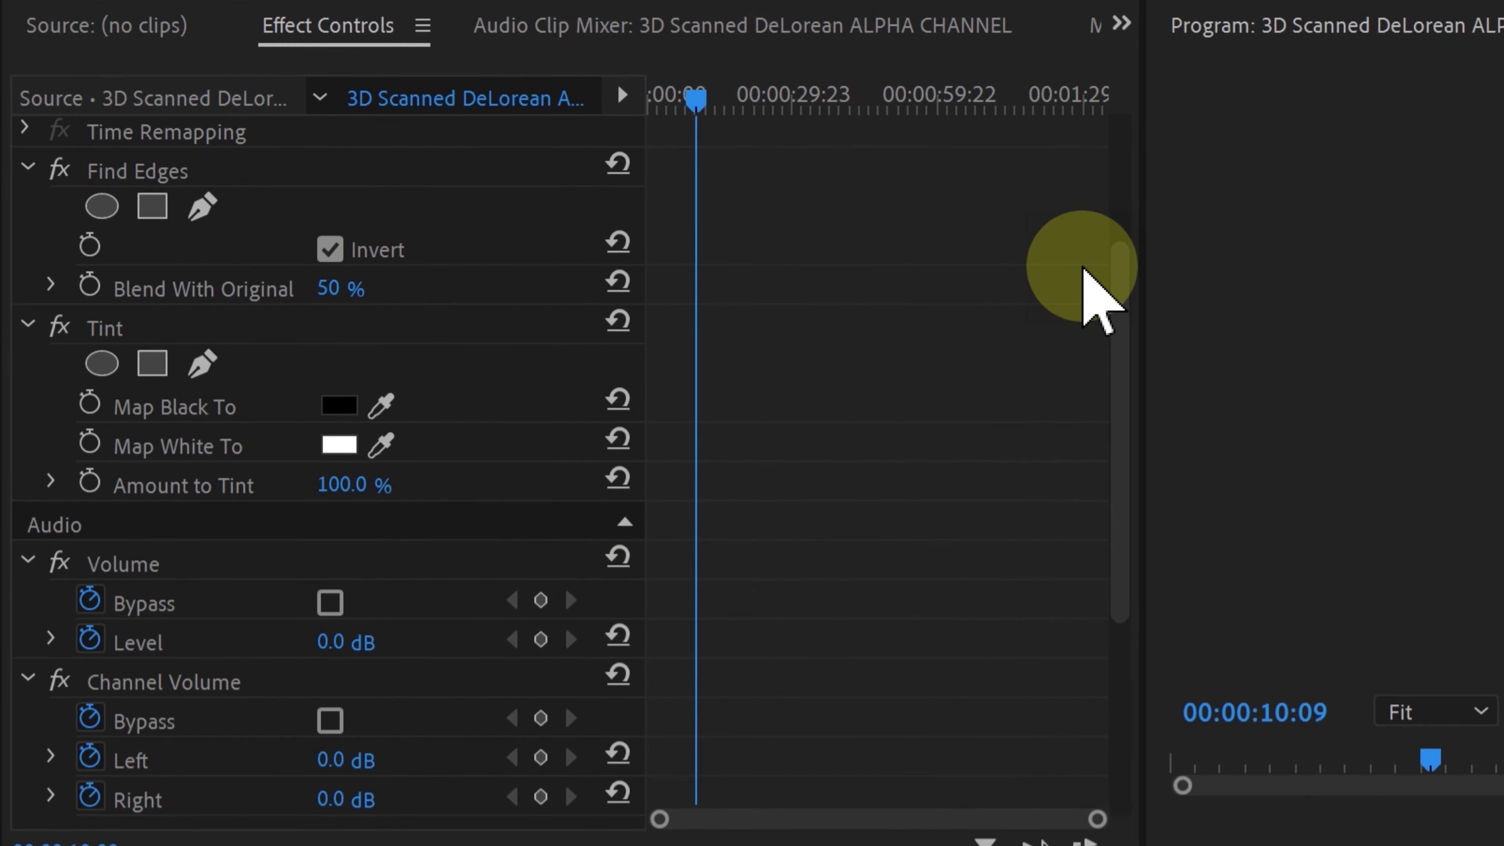
Open the Color Picker for Tint's Map White To swatch
scroll(1119, 308, up, 3)
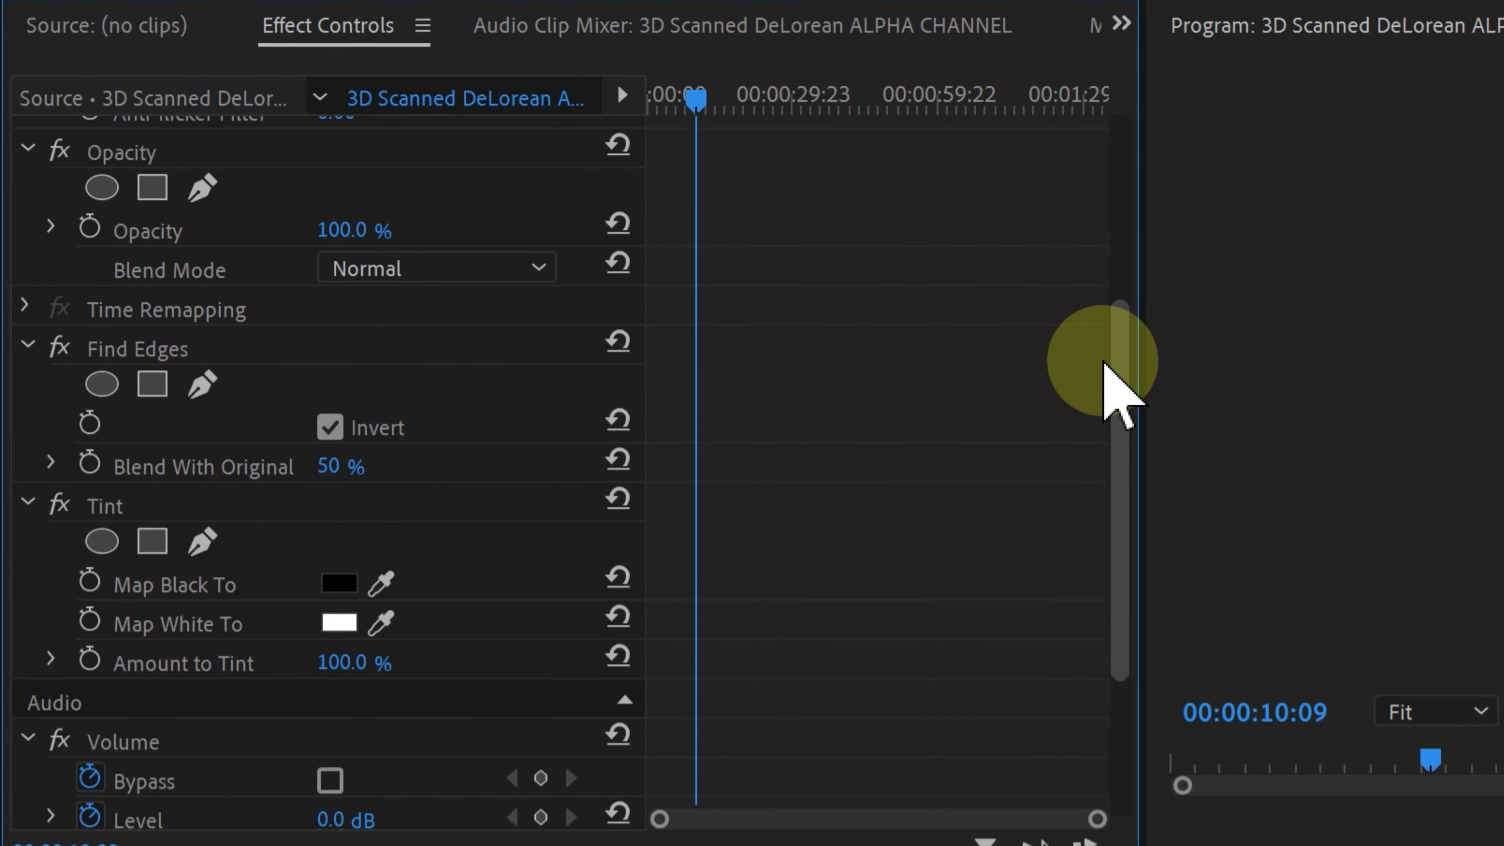
scroll(1102, 363, down, 3)
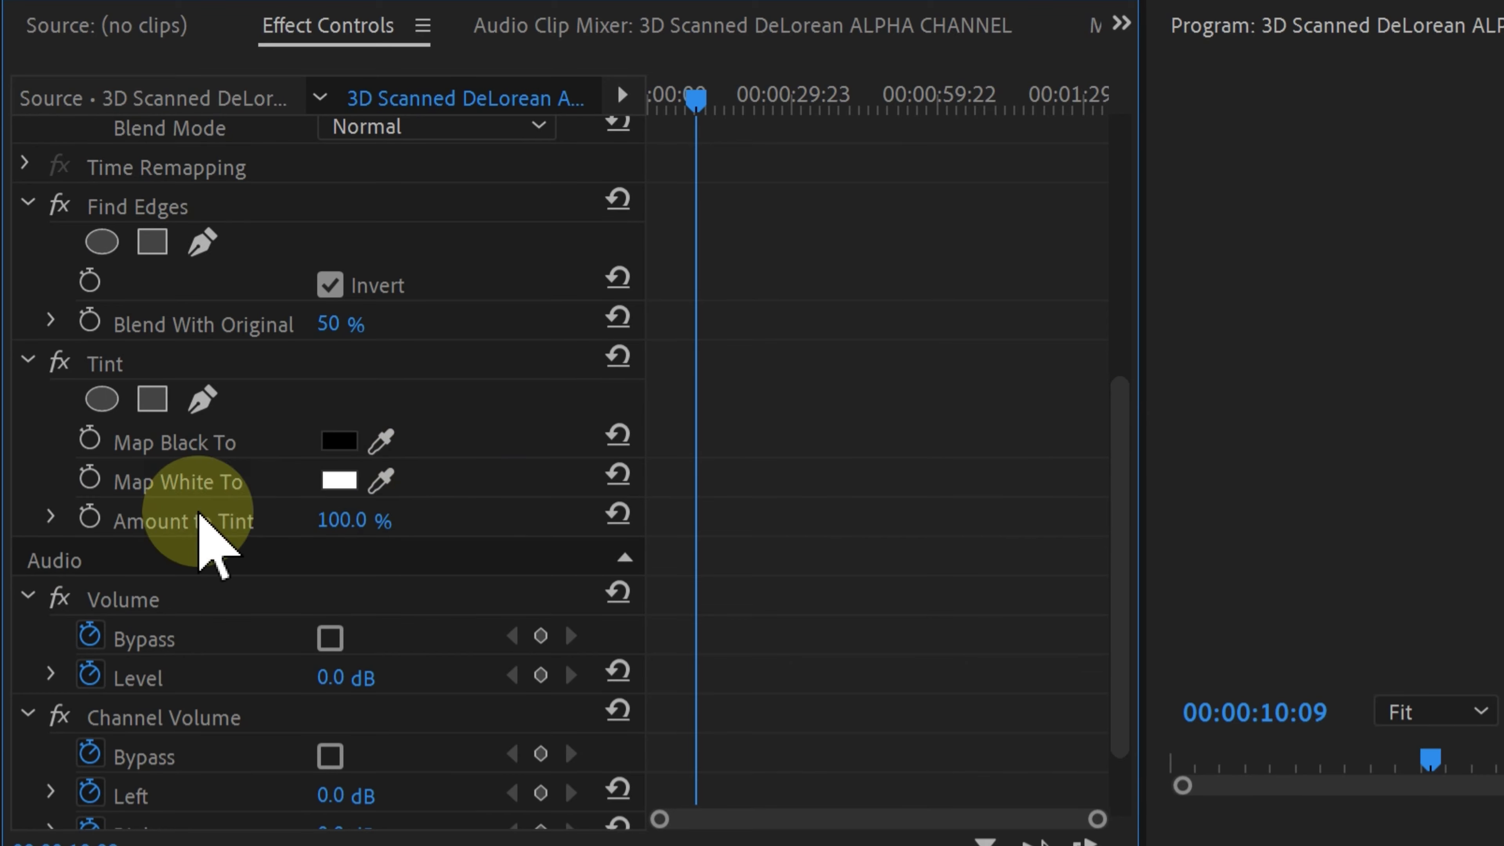
click(340, 480)
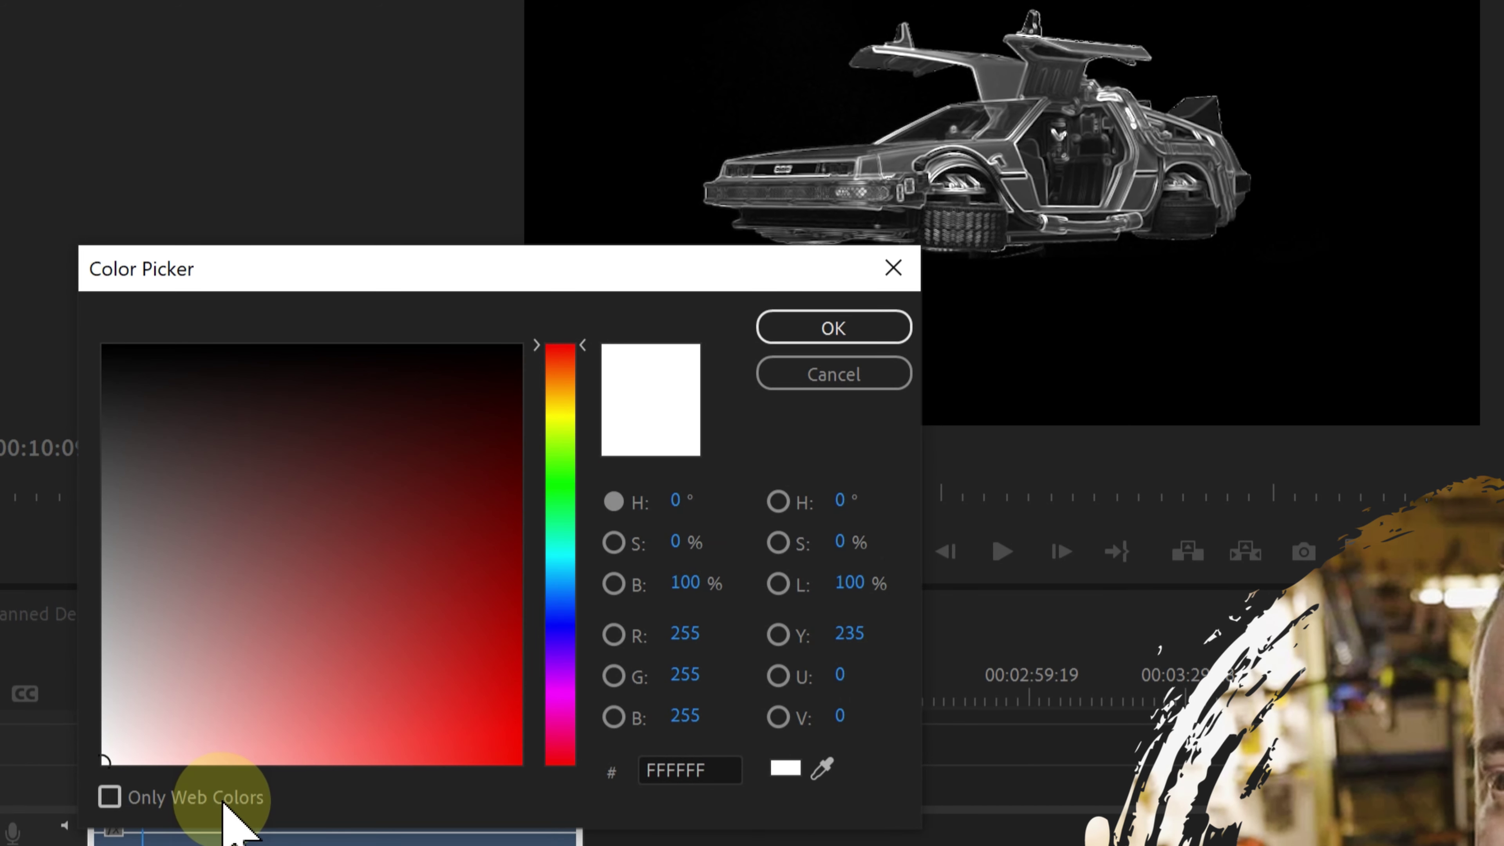
With Only Web Colors on, pick the bright green 00E040 and confirm it
click(110, 797)
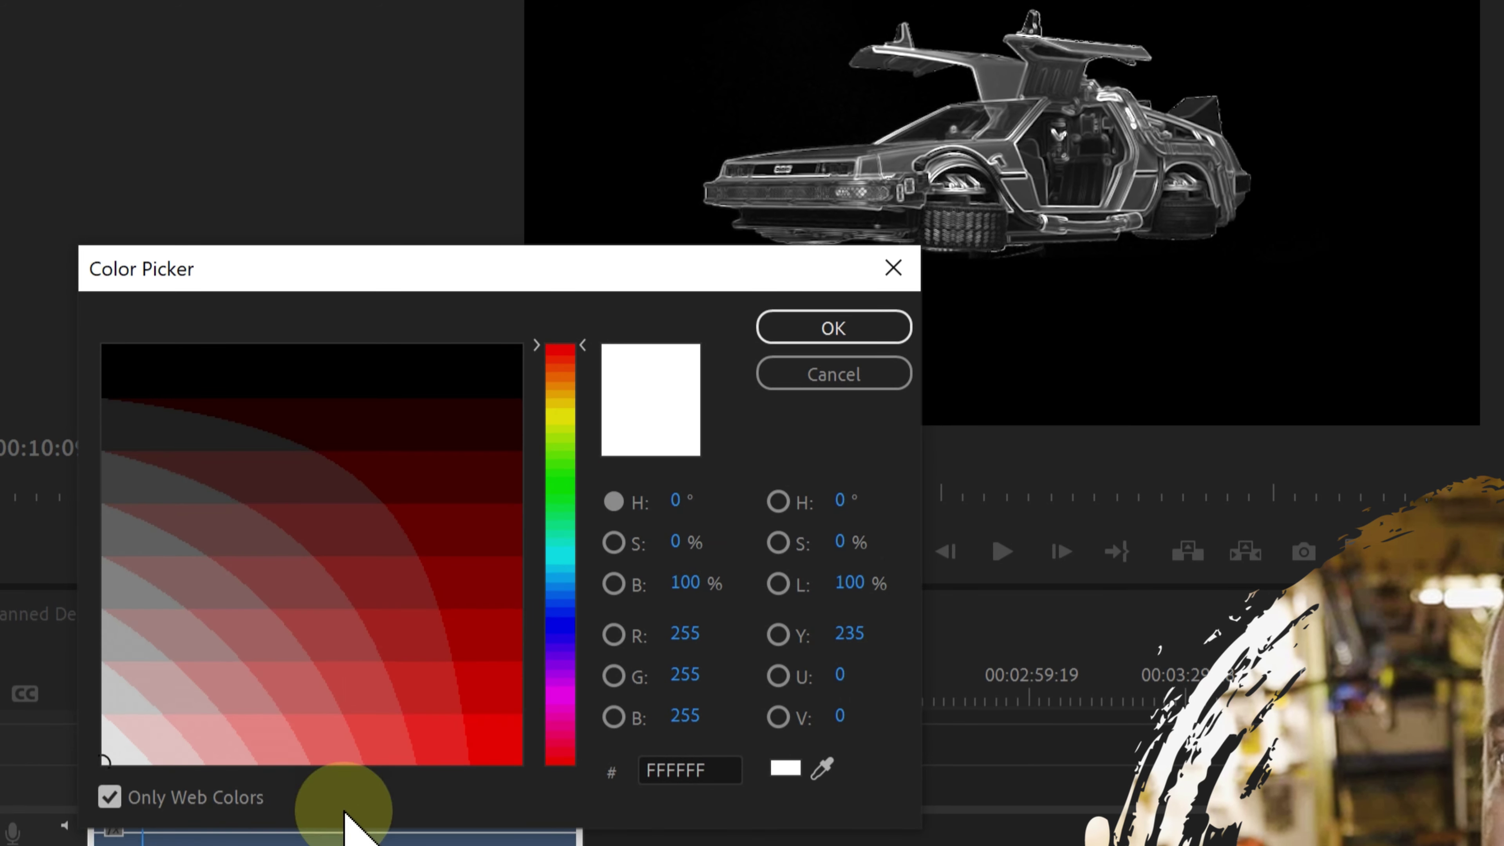
click(565, 505)
drag(474, 620, 491, 723)
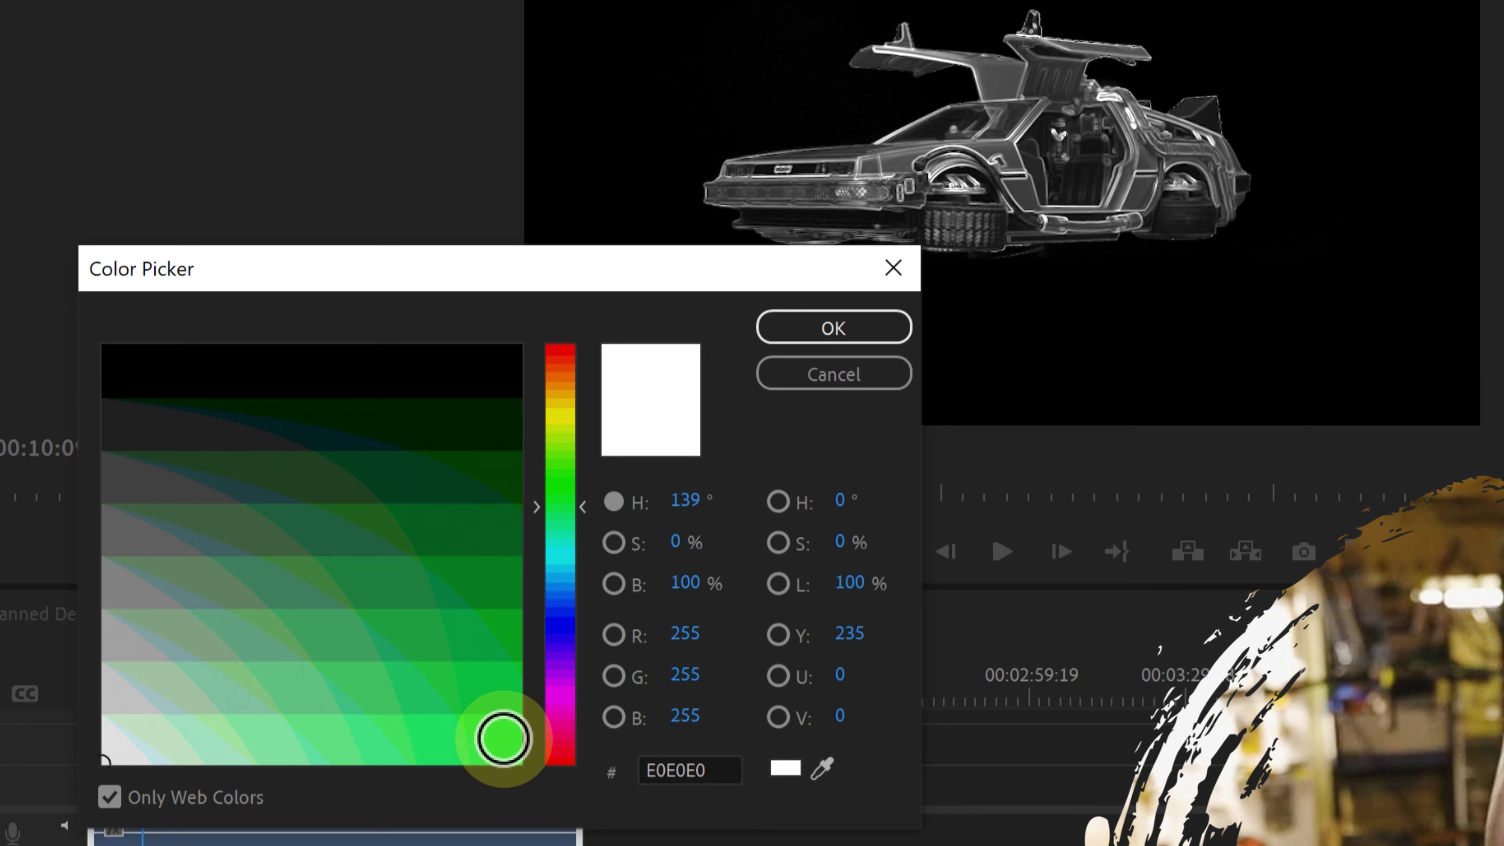
click(503, 740)
click(783, 336)
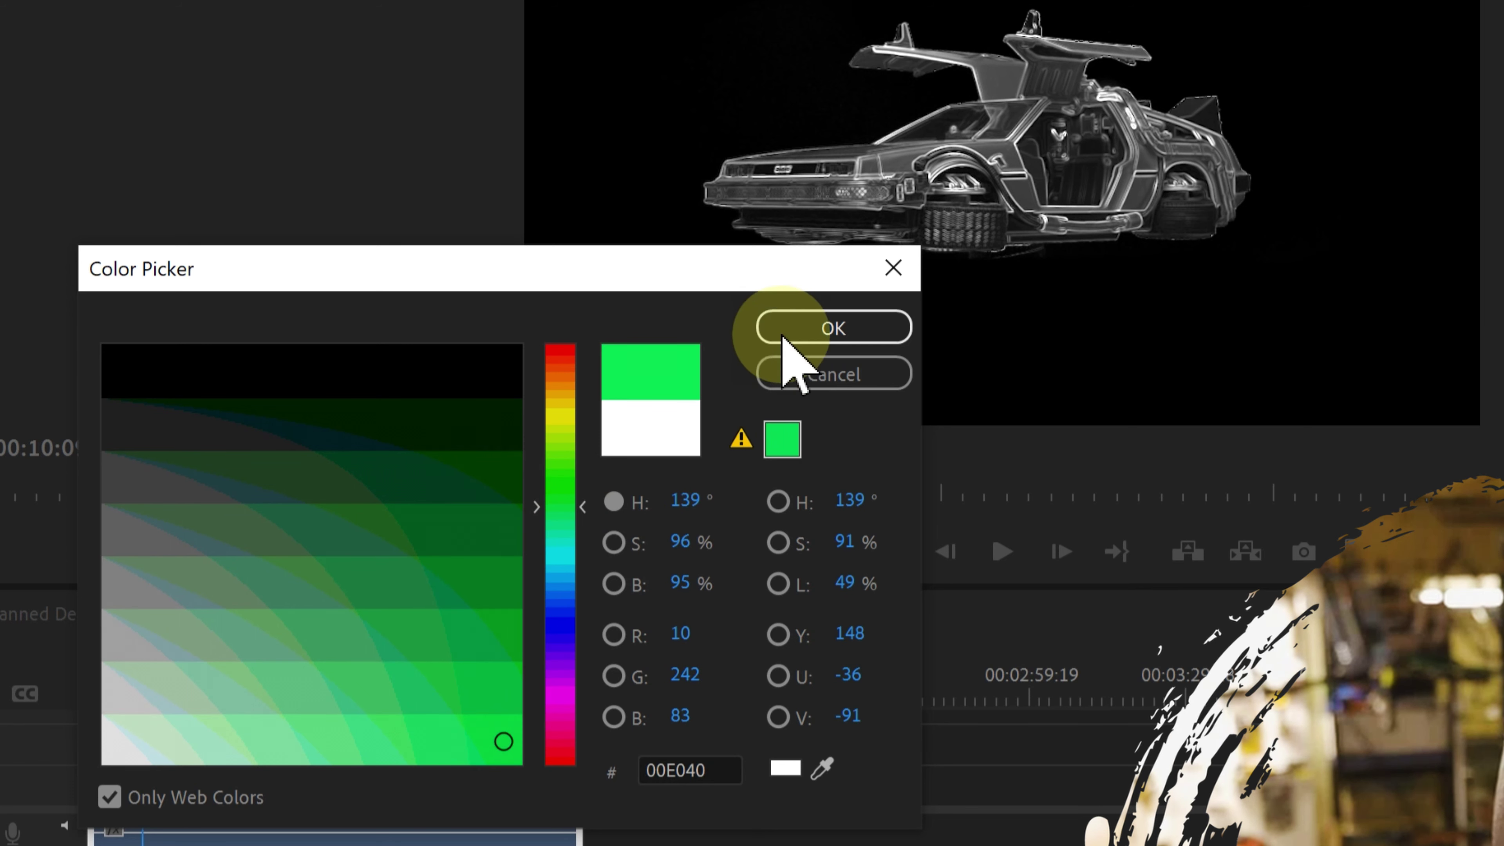